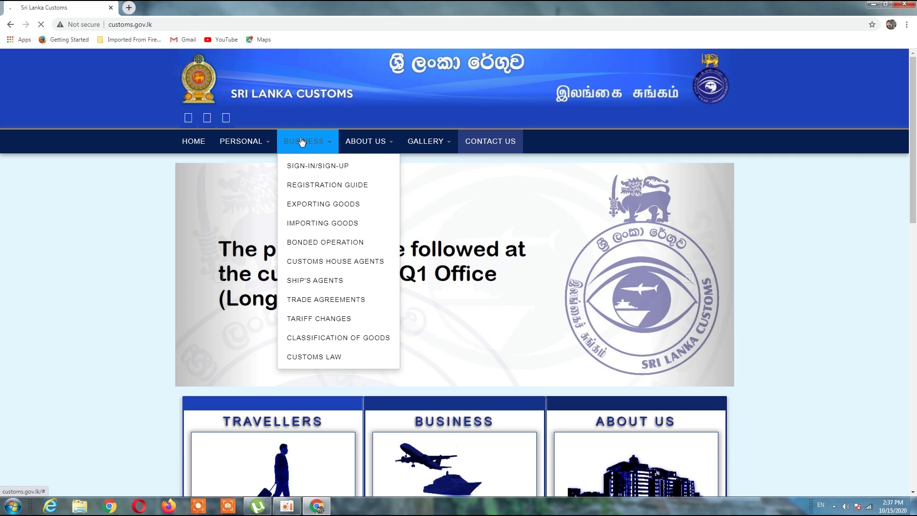
Step: Create a new trader account with the company name, TIN number, e-mail and a matching password
{"action": "left_click", "coordinate": [333, 167]}
{"action": "left_click", "coordinate": [584, 273]}
{"action": "type", "text": "kamal pvt"}
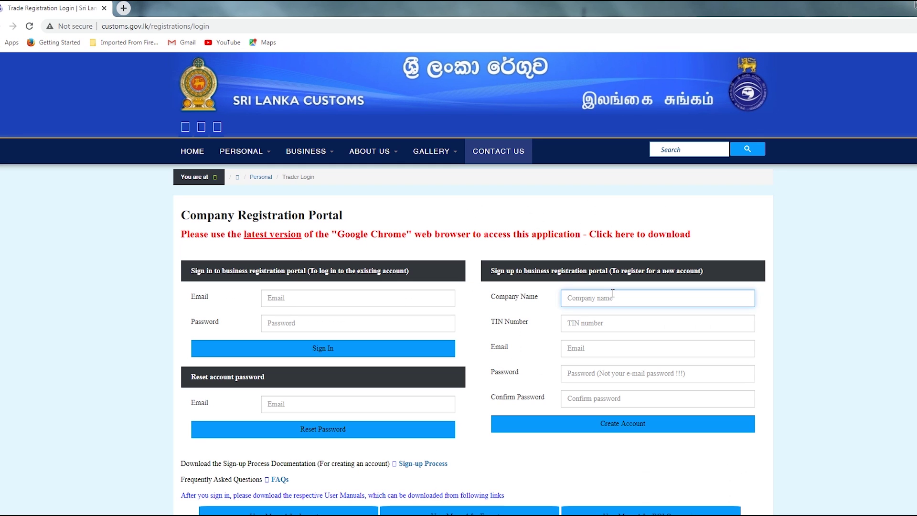
{"action": "left_click", "coordinate": [609, 319]}
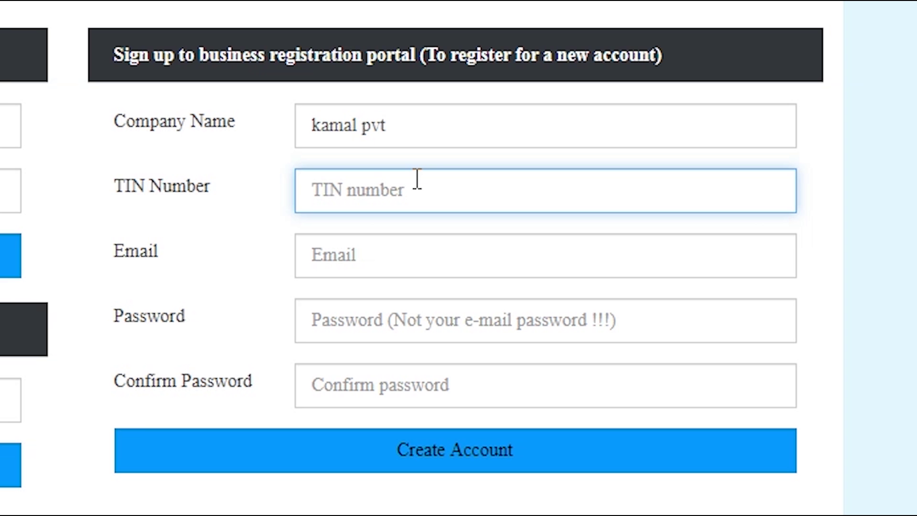
{"action": "left_click", "coordinate": [430, 258]}
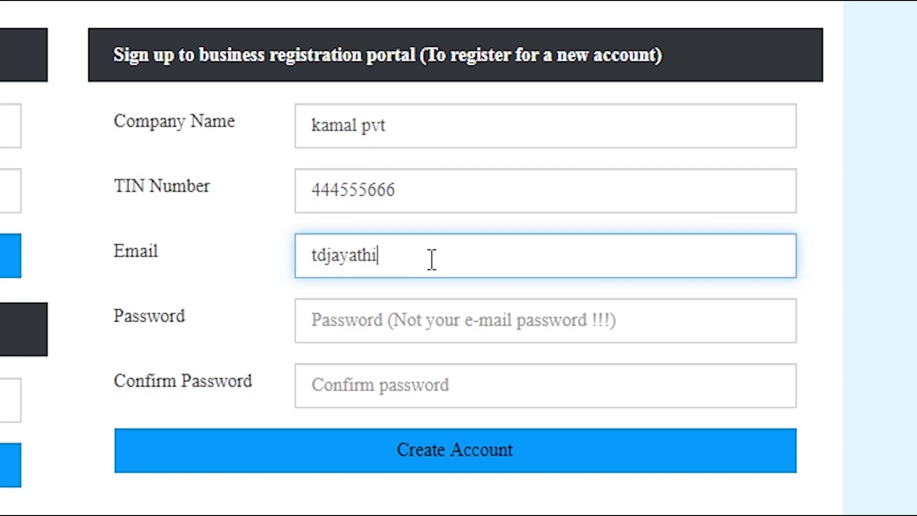
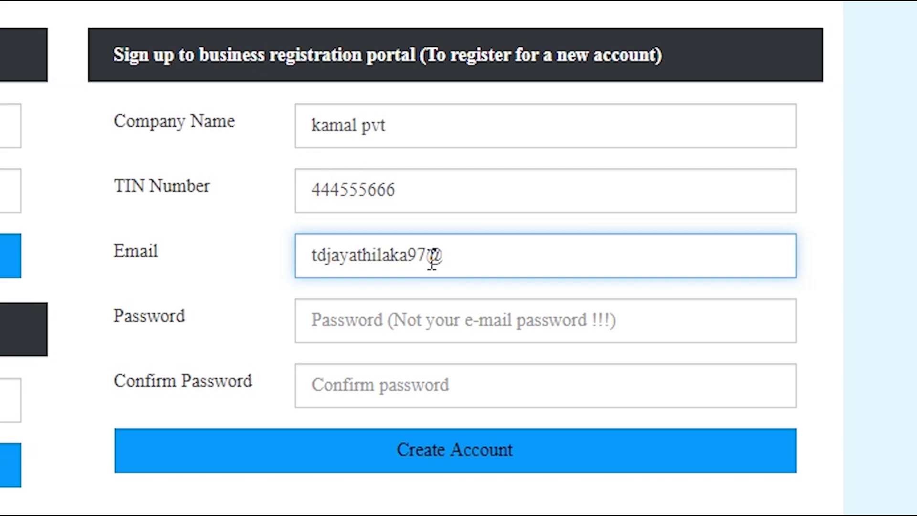
{"action": "left_click", "coordinate": [513, 306]}
{"action": "type", "text": "123456"}
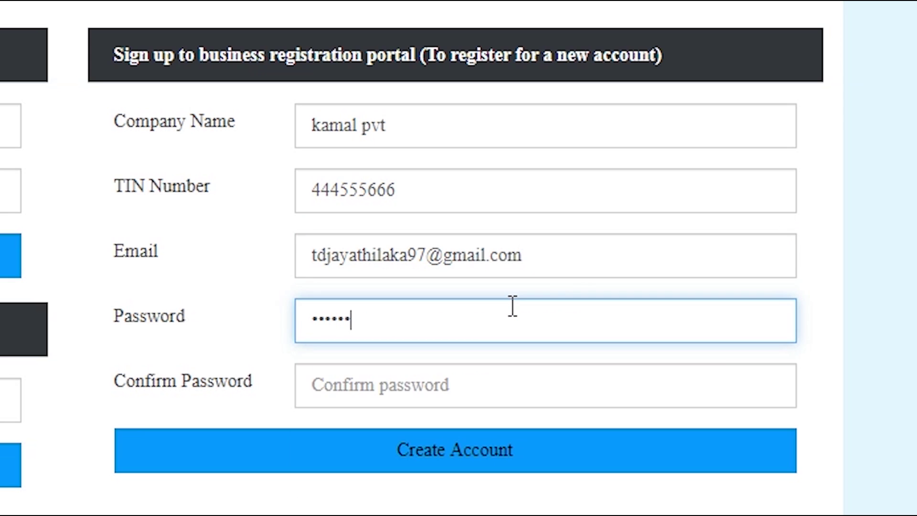
{"action": "left_click", "coordinate": [688, 366]}
{"action": "type", "text": "123456"}
{"action": "left_click", "coordinate": [468, 433]}
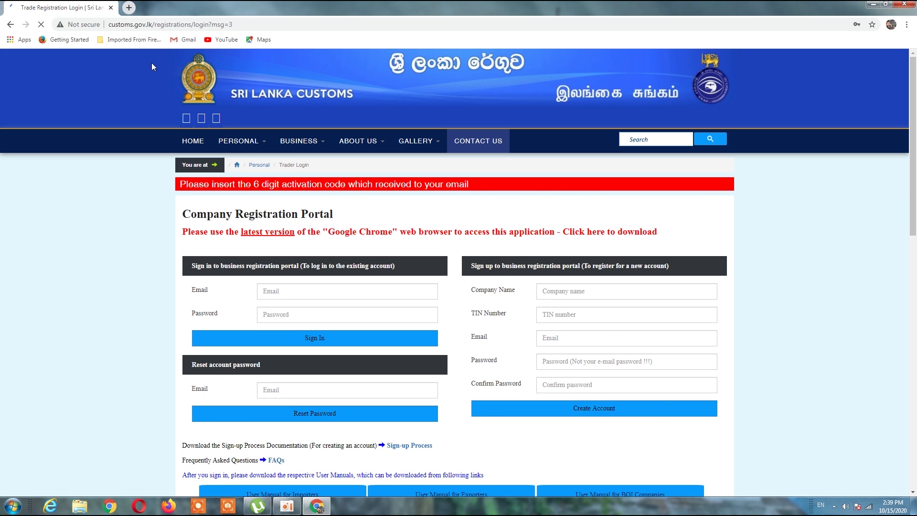
Step: Sign in to the registration portal with the saved account e-mail and password
{"action": "scroll", "coordinate": [621, 325], "scroll_direction": "down", "scroll_amount": 1}
{"action": "left_click", "coordinate": [336, 241]}
{"action": "left_click", "coordinate": [344, 262]}
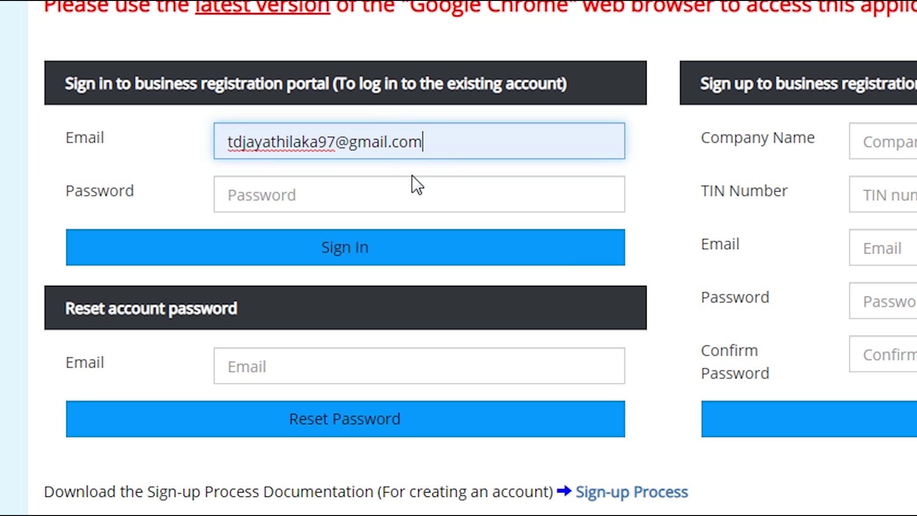
{"action": "left_click", "coordinate": [452, 184]}
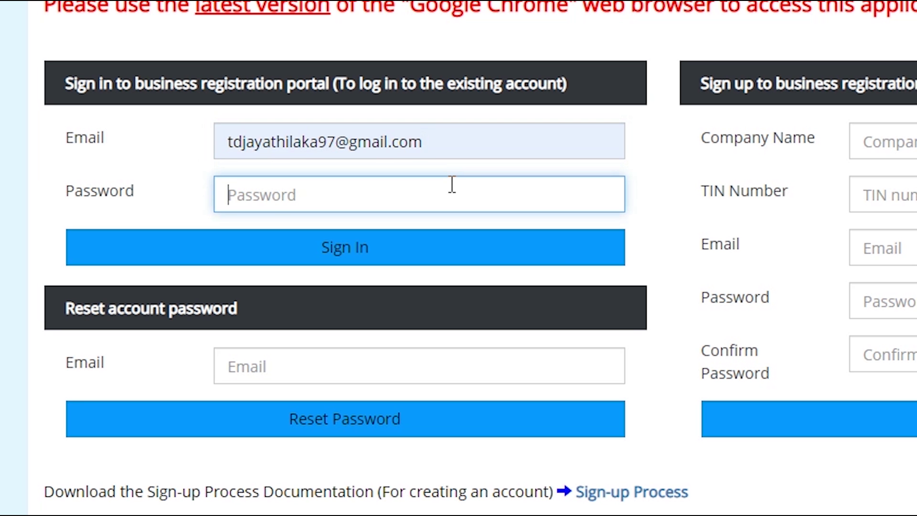
{"action": "type", "text": "••••••"}
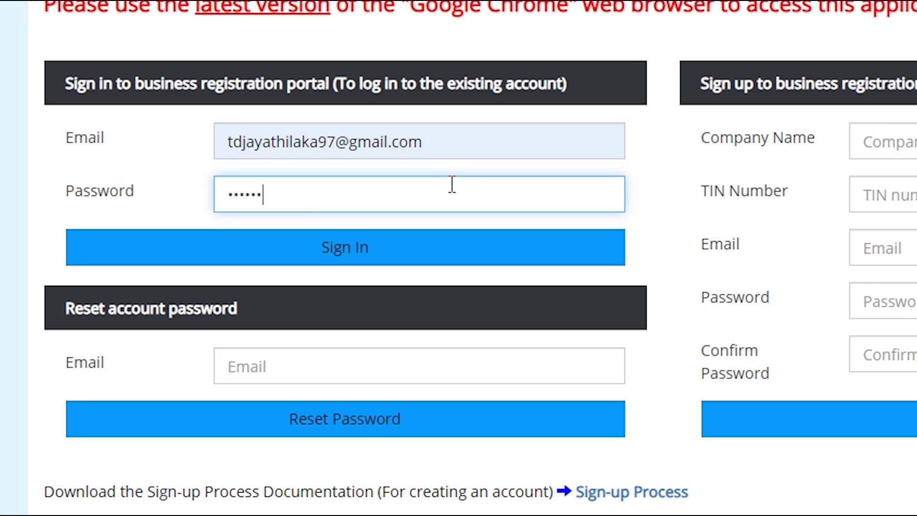
{"action": "left_click", "coordinate": [426, 248]}
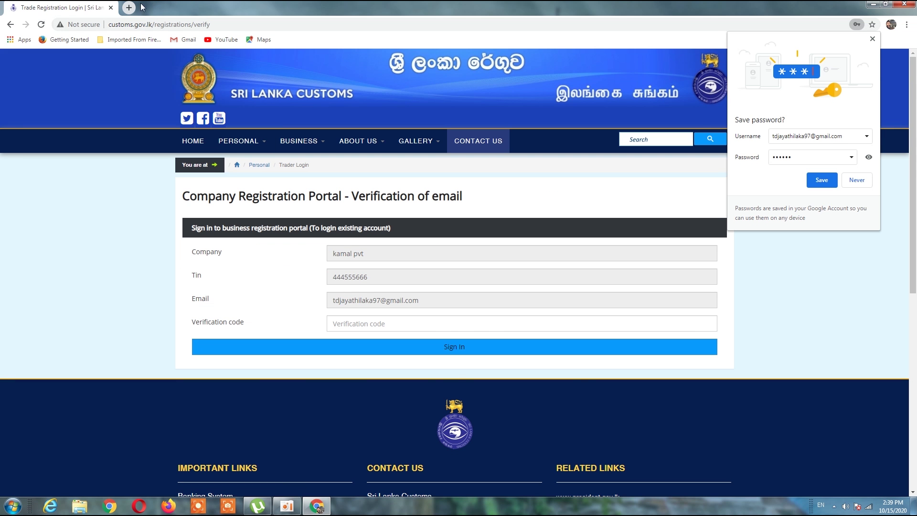
Step: Copy the verification code from the Customs e-mail in Gmail and submit it to sign in
{"action": "left_click", "coordinate": [129, 7]}
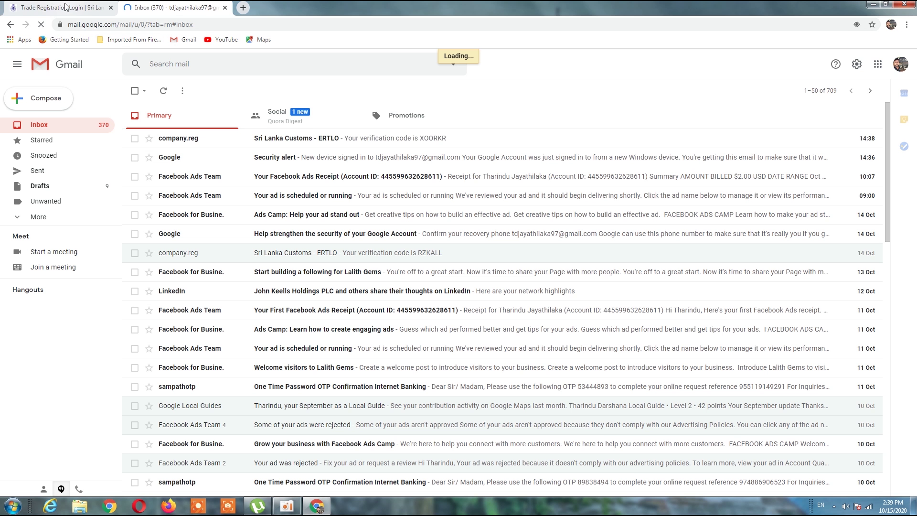
{"action": "left_click", "coordinate": [286, 135]}
{"action": "left_click_drag", "start_coordinate": [223, 166], "coordinate": [280, 171]}
{"action": "right_click", "coordinate": [239, 166]}
{"action": "left_click", "coordinate": [253, 171]}
{"action": "left_click", "coordinate": [62, 7]}
{"action": "right_click", "coordinate": [352, 323]}
{"action": "left_click", "coordinate": [403, 380]}
{"action": "left_click", "coordinate": [391, 353]}
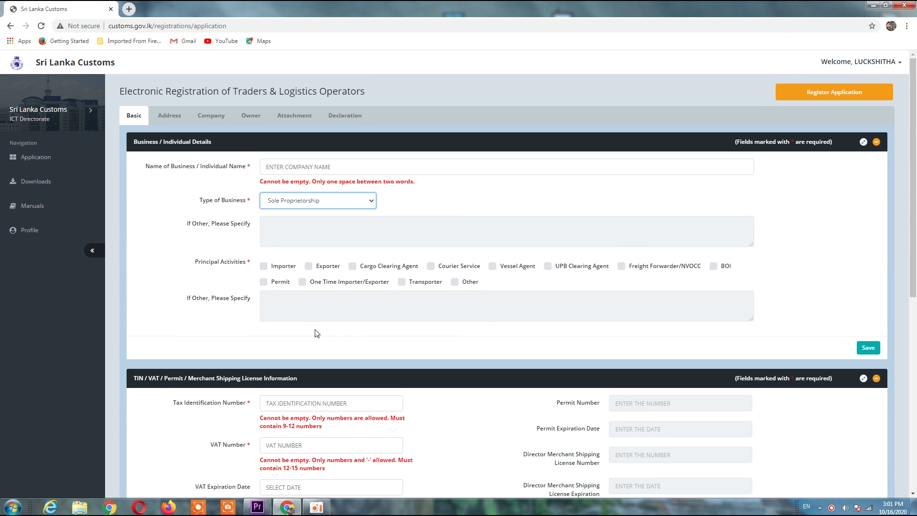
Step: Zoom the application form to 150% and scroll through the Basic tab's required fields
{"action": "key", "text": "ctrl+plus"}
{"action": "key", "text": "ctrl+plus"}
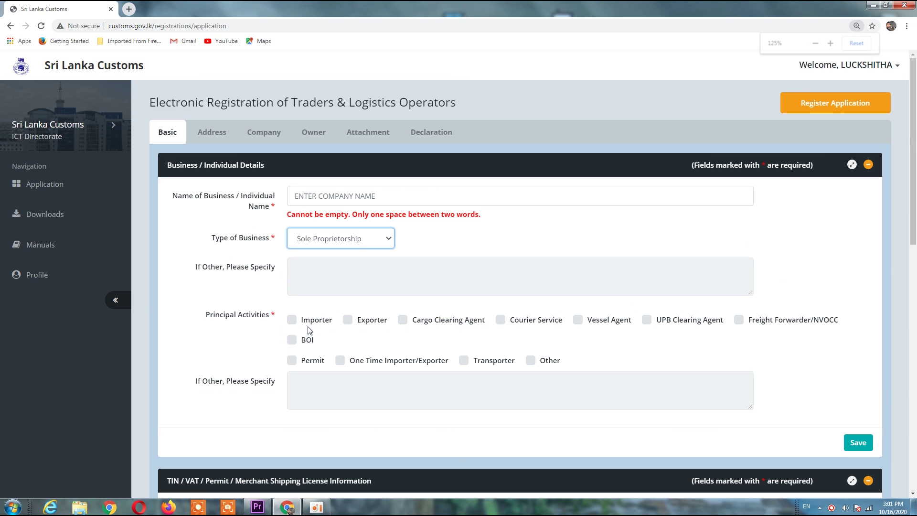
{"action": "key", "text": "ctrl+plus"}
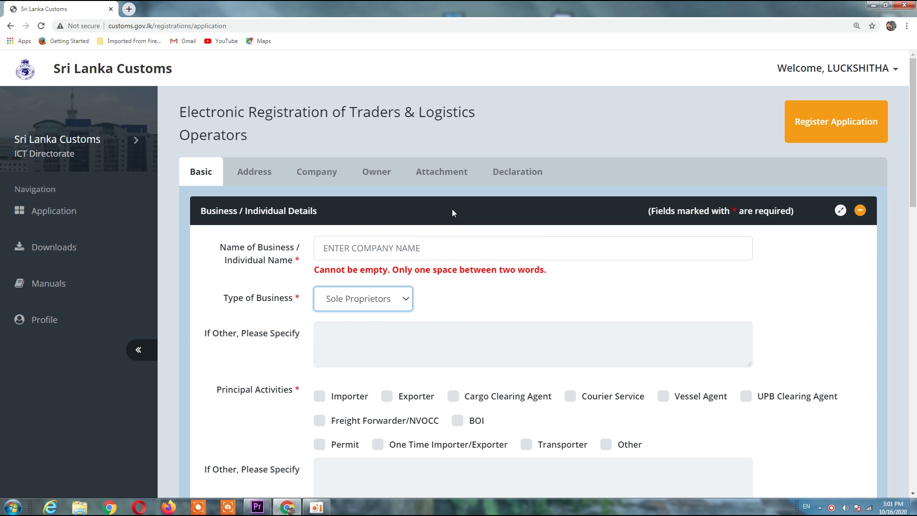
{"action": "scroll", "coordinate": [452, 208], "scroll_direction": "down", "scroll_amount": 1}
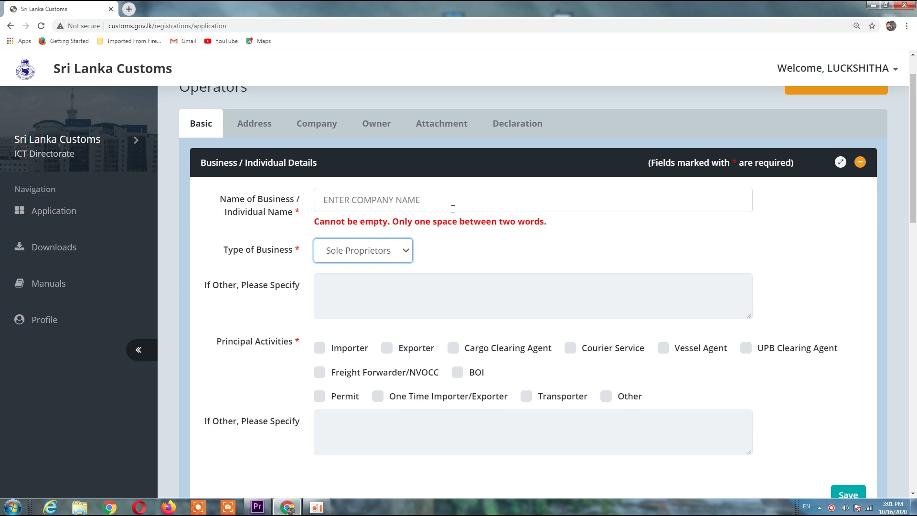
{"action": "scroll", "coordinate": [453, 209], "scroll_direction": "down", "scroll_amount": 1}
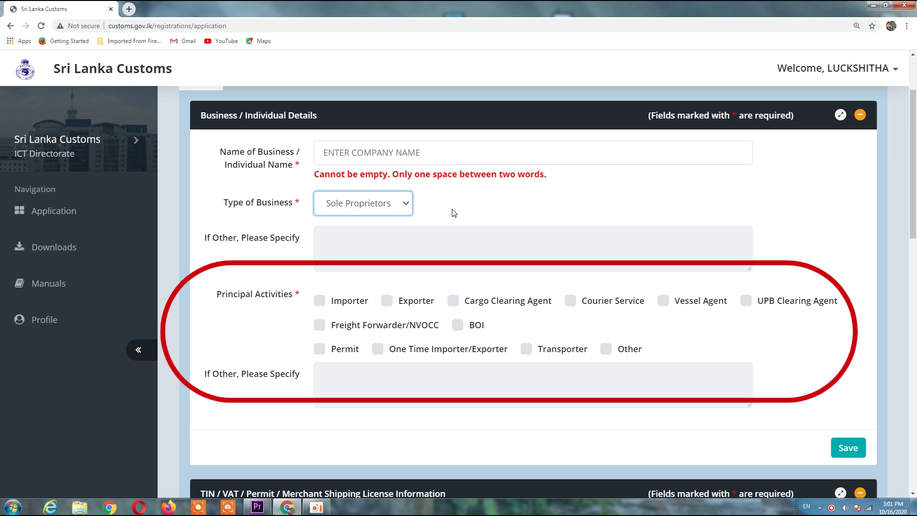
{"action": "scroll", "coordinate": [454, 213], "scroll_direction": "down", "scroll_amount": 7}
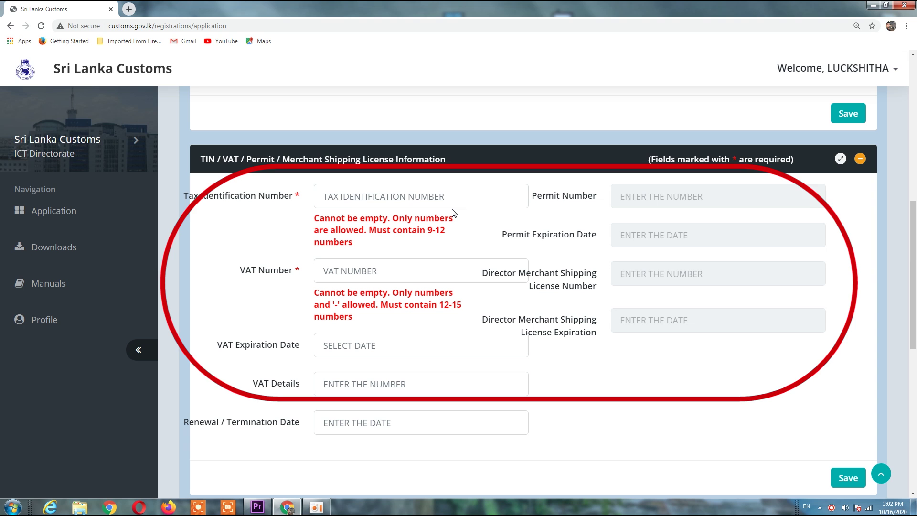
{"action": "scroll", "coordinate": [454, 213], "scroll_direction": "down", "scroll_amount": 1}
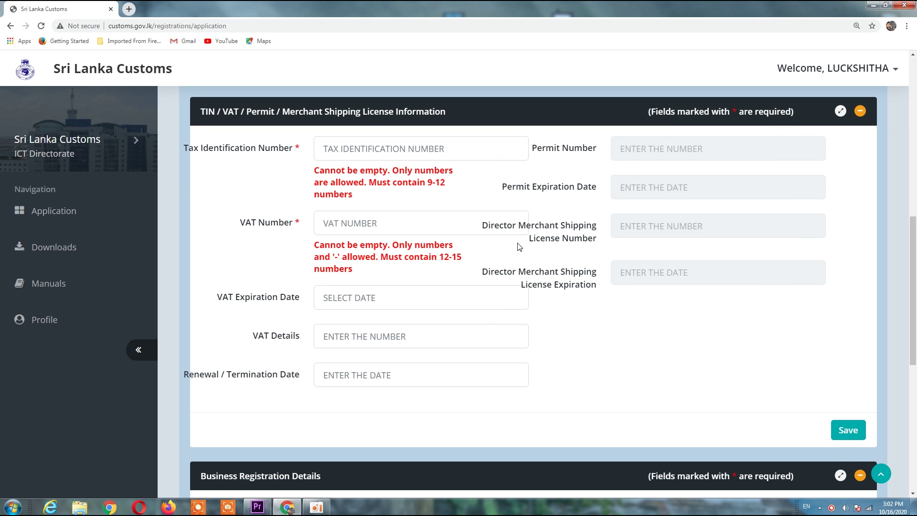
{"action": "scroll", "coordinate": [519, 246], "scroll_direction": "down", "scroll_amount": 6}
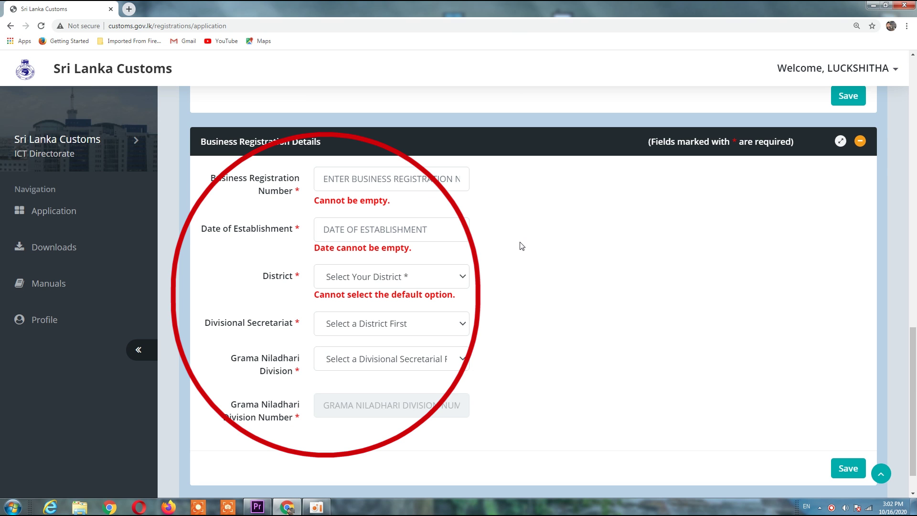
{"action": "scroll", "coordinate": [520, 245], "scroll_direction": "down", "scroll_amount": 1}
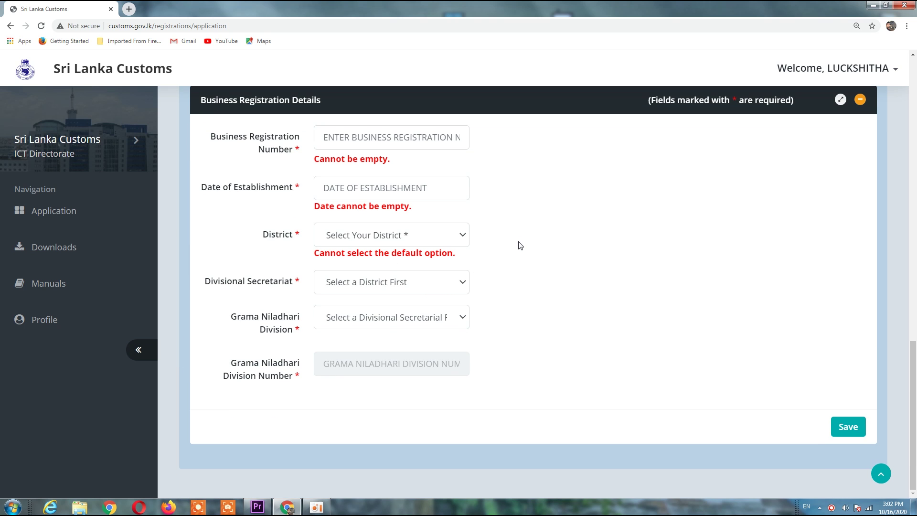
{"action": "scroll", "coordinate": [520, 246], "scroll_direction": "up", "scroll_amount": 15}
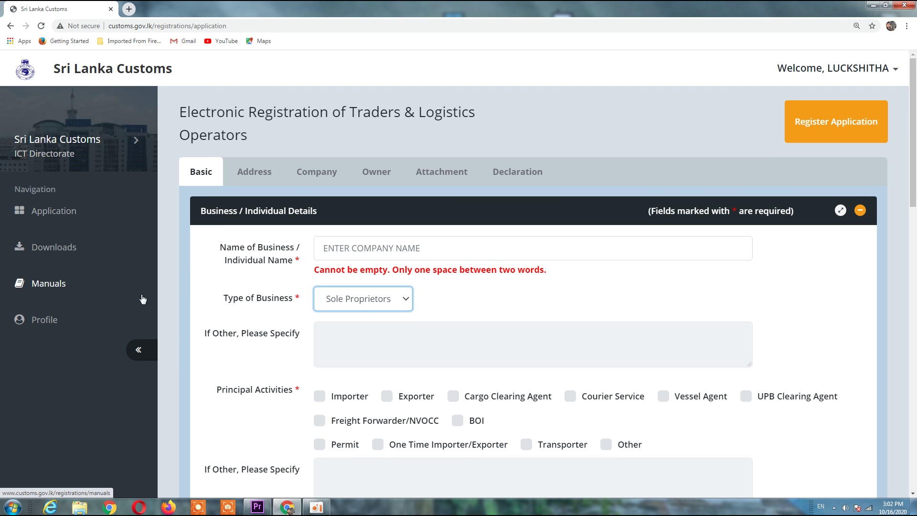
Step: Switch to the Address tab and scroll through the Details of Premises fields
{"action": "left_click", "coordinate": [254, 172]}
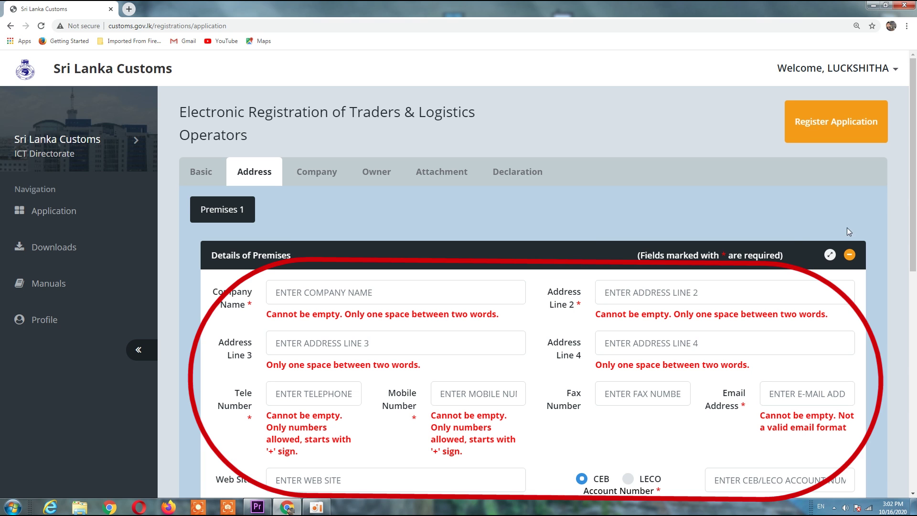
{"action": "scroll", "coordinate": [898, 196], "scroll_direction": "down", "scroll_amount": 6}
{"action": "scroll", "coordinate": [897, 196], "scroll_direction": "down", "scroll_amount": 3}
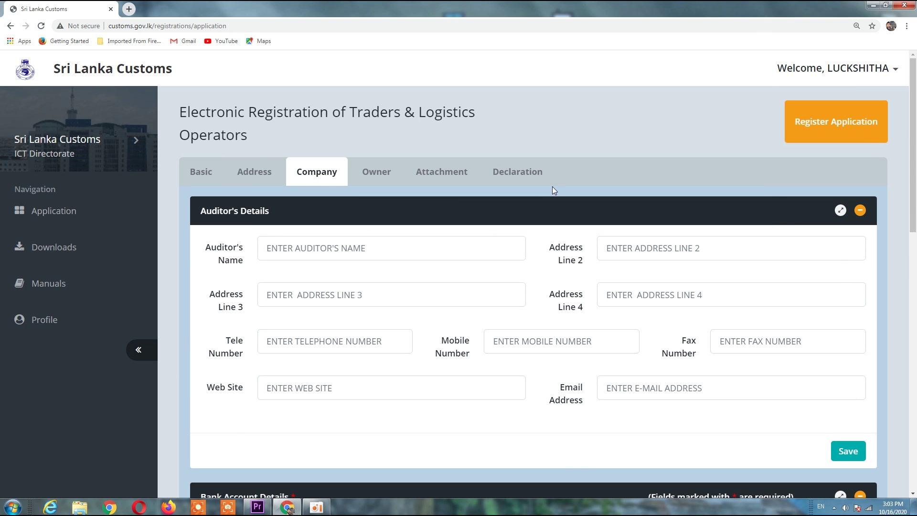
Step: Scroll through Bank Account, Tax Details and Previous Offences, then go to the Owner tab
{"action": "left_click_drag", "start_coordinate": [914, 120], "coordinate": [915, 185]}
{"action": "scroll", "coordinate": [915, 185], "scroll_direction": "down", "scroll_amount": 4}
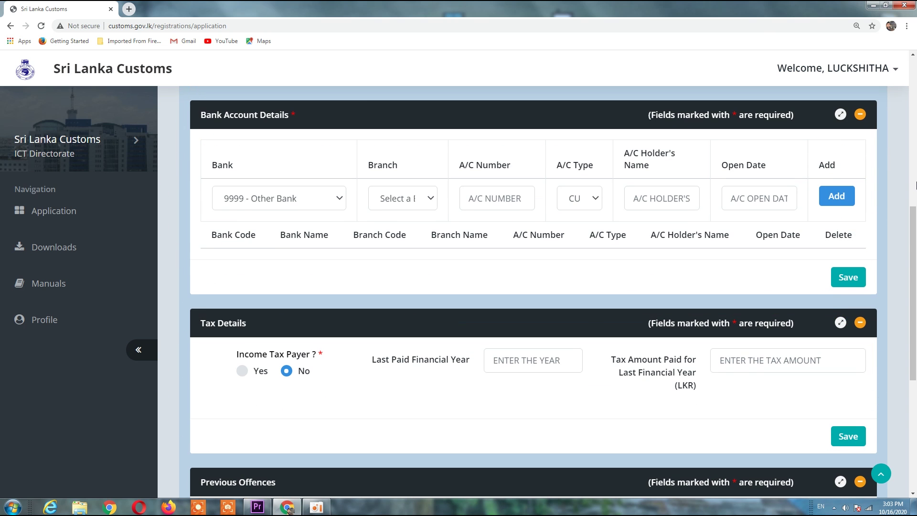
{"action": "scroll", "coordinate": [916, 185], "scroll_direction": "down", "scroll_amount": 4}
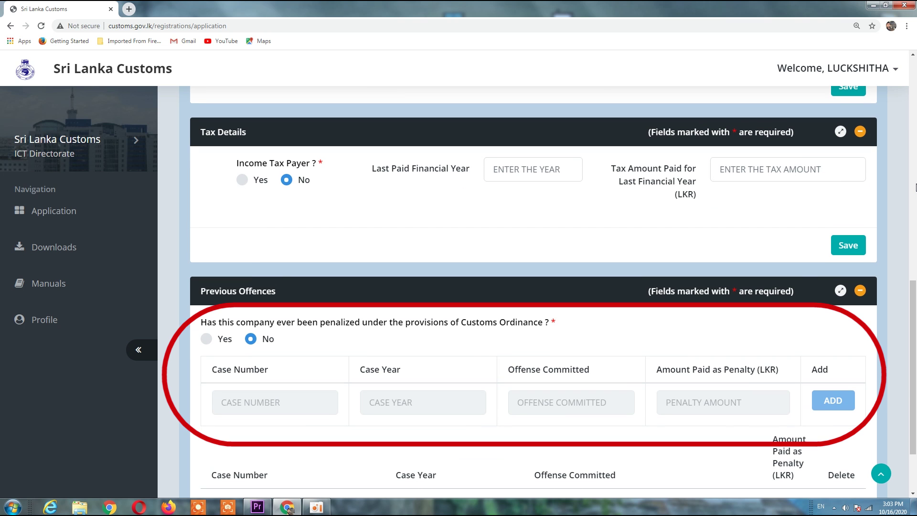
{"action": "scroll", "coordinate": [685, 182], "scroll_direction": "up", "scroll_amount": 4}
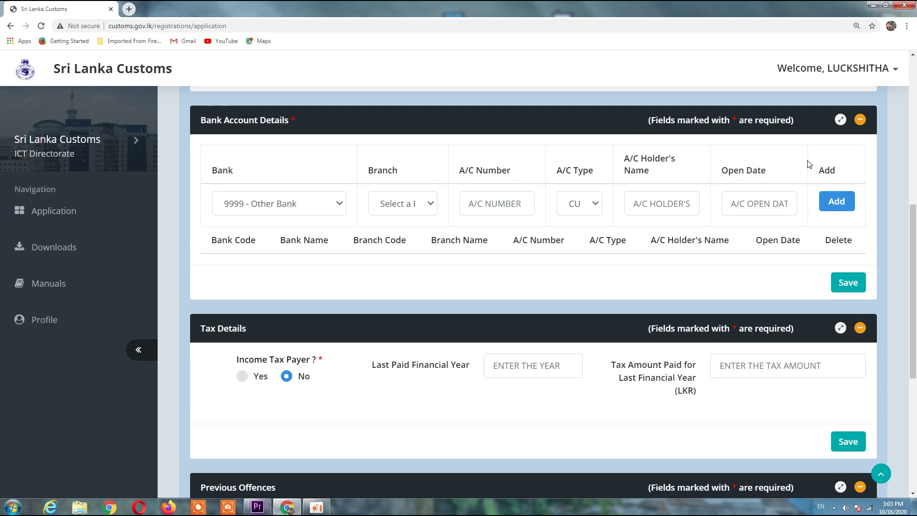
{"action": "scroll", "coordinate": [806, 159], "scroll_direction": "up", "scroll_amount": 8}
{"action": "left_click", "coordinate": [382, 182]}
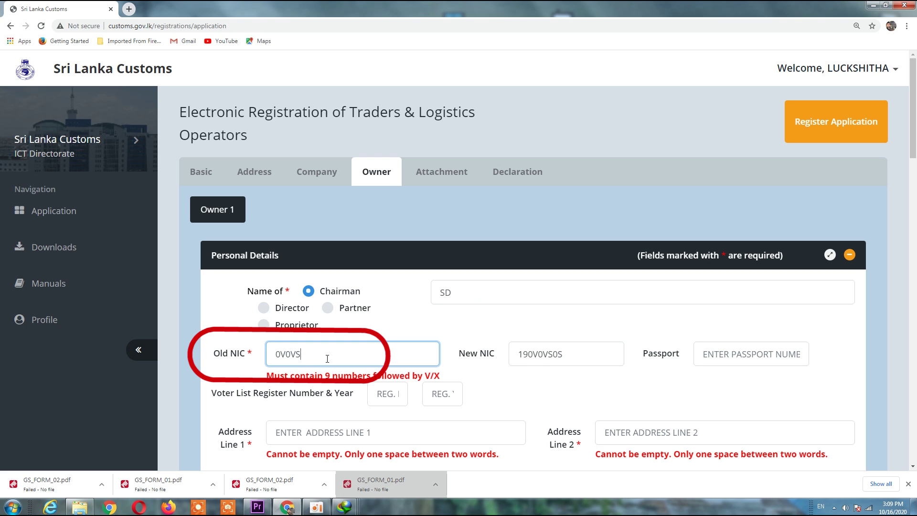
Step: Retype the owner's Old NIC, fill the New NIC, and enter the owner's passport number
{"action": "key", "text": "BackSpace"}
{"action": "key", "text": "BackSpace"}
{"action": "key", "text": "BackSpace"}
{"action": "key", "text": "BackSpace"}
{"action": "key", "text": "BackSpace"}
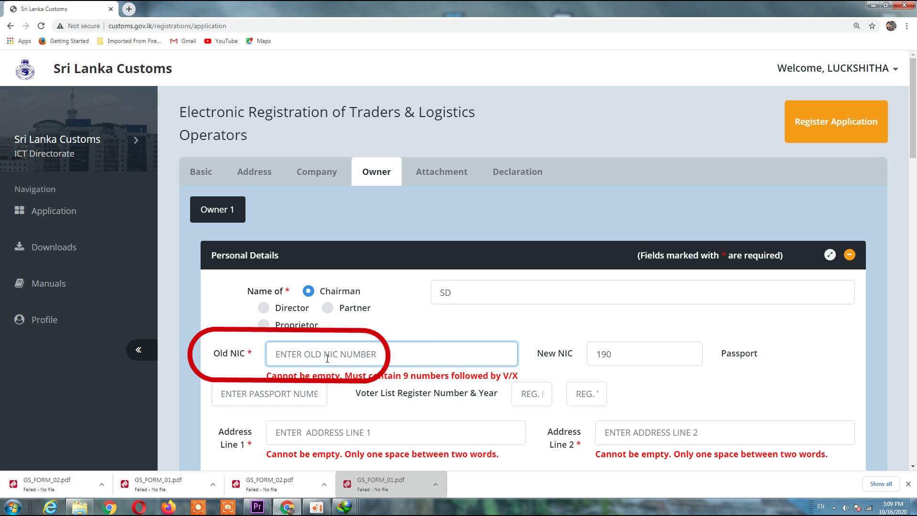
{"action": "type", "text": "00000000"}
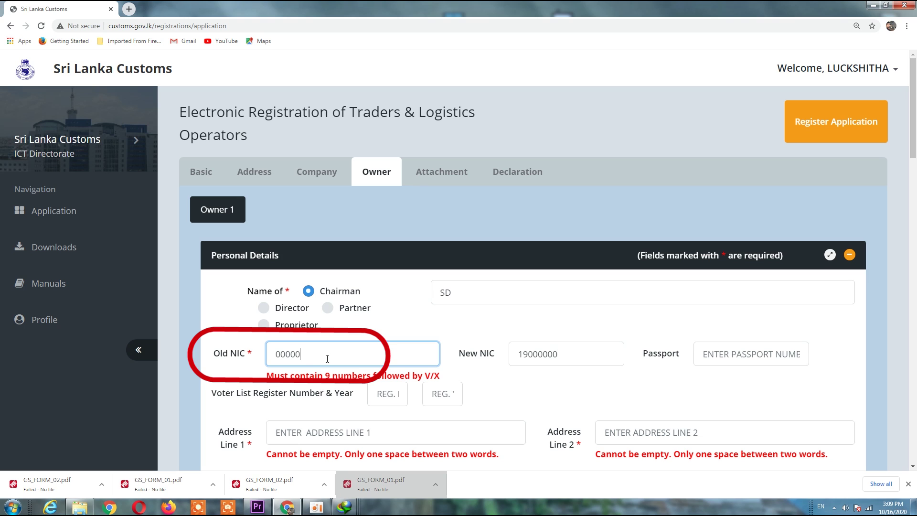
{"action": "type", "text": "0V"}
{"action": "left_click", "coordinate": [482, 354]}
{"action": "left_click", "coordinate": [677, 362]}
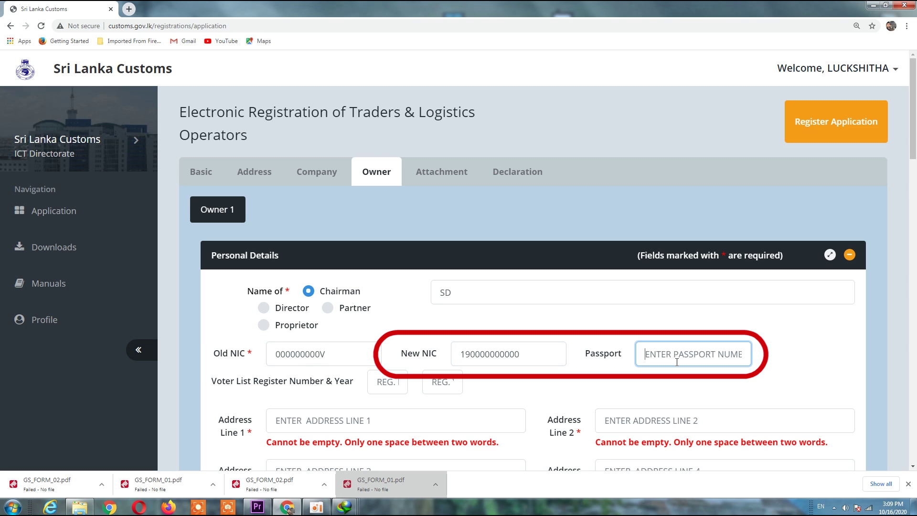
{"action": "key", "text": "ctrl+a"}
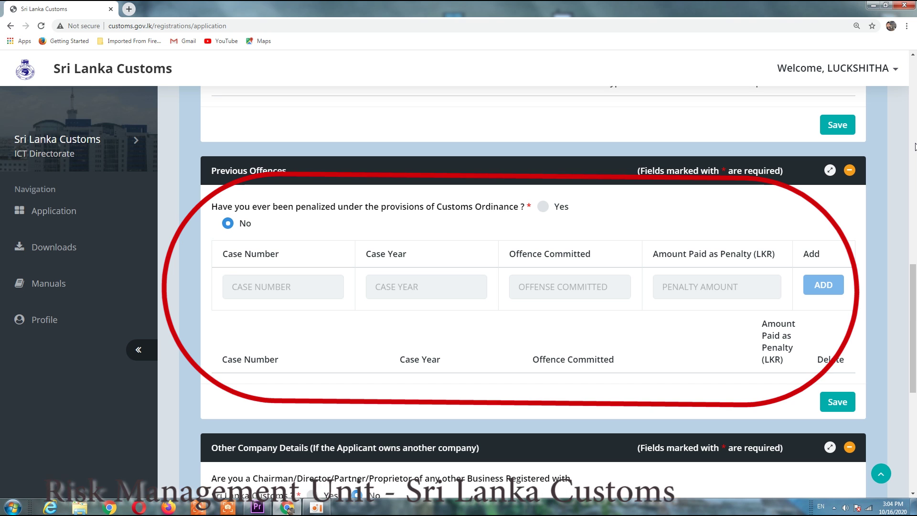
{"action": "scroll", "coordinate": [915, 146], "scroll_direction": "down", "scroll_amount": 6}
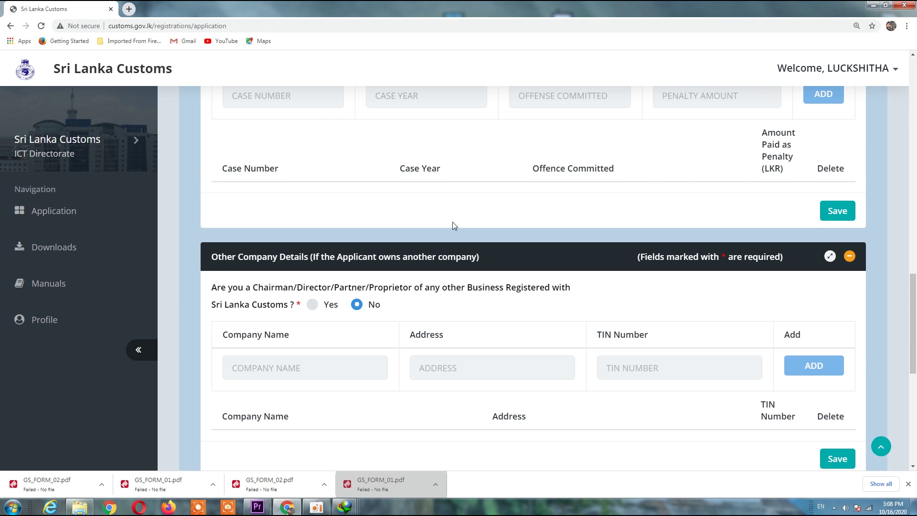
{"action": "scroll", "coordinate": [452, 222], "scroll_direction": "down", "scroll_amount": 6}
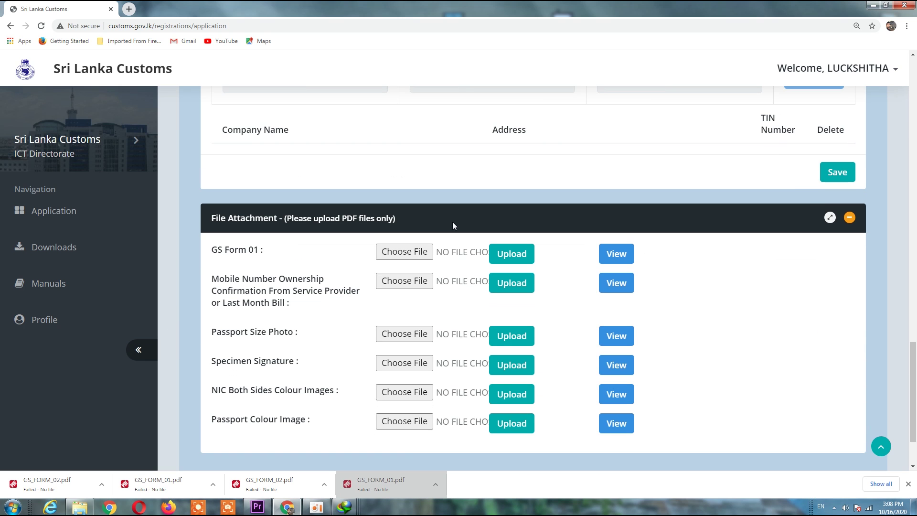
Step: Scroll to Owner 1's File Attachment slots and browse to the Downloads folder for a document
{"action": "scroll", "coordinate": [453, 225], "scroll_direction": "down", "scroll_amount": 1}
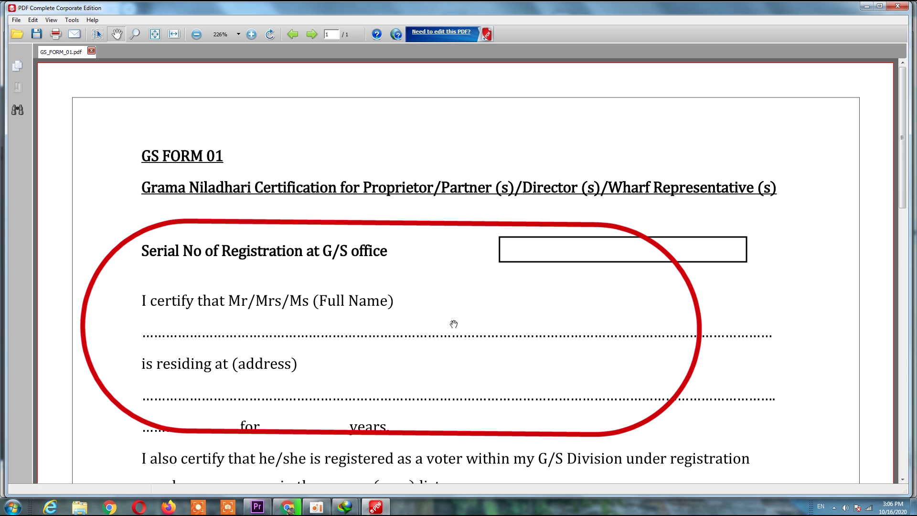
{"action": "scroll", "coordinate": [424, 303], "scroll_direction": "down", "scroll_amount": 3}
{"action": "scroll", "coordinate": [487, 287], "scroll_direction": "down", "scroll_amount": 10}
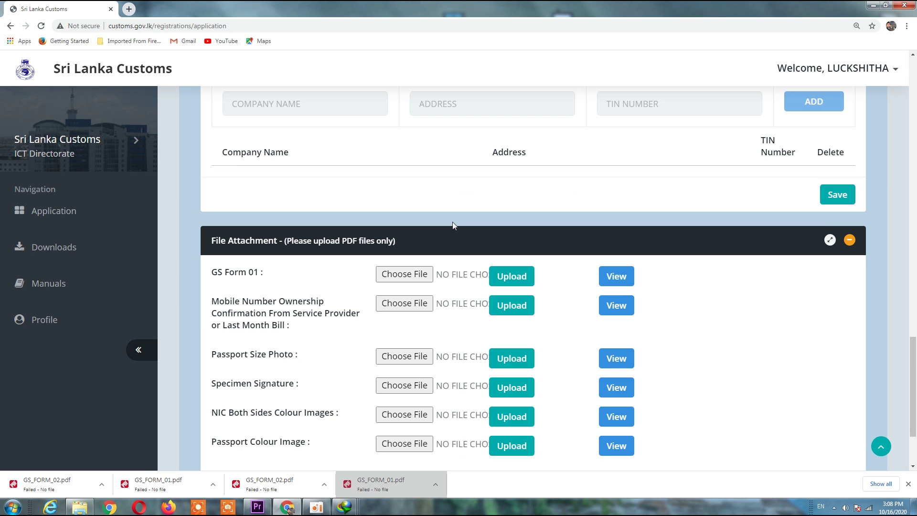
{"action": "scroll", "coordinate": [452, 222], "scroll_direction": "down", "scroll_amount": 1}
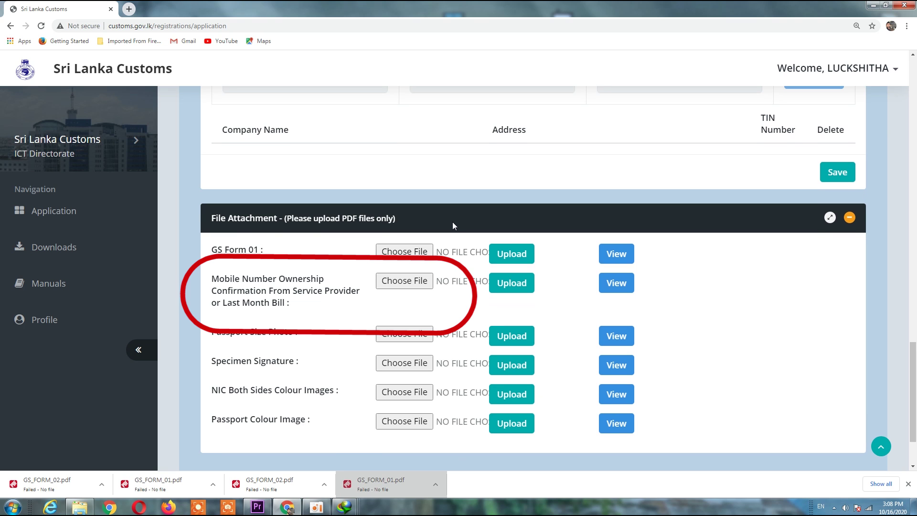
{"action": "scroll", "coordinate": [453, 222], "scroll_direction": "down", "scroll_amount": 1}
{"action": "scroll", "coordinate": [453, 225], "scroll_direction": "down", "scroll_amount": 1}
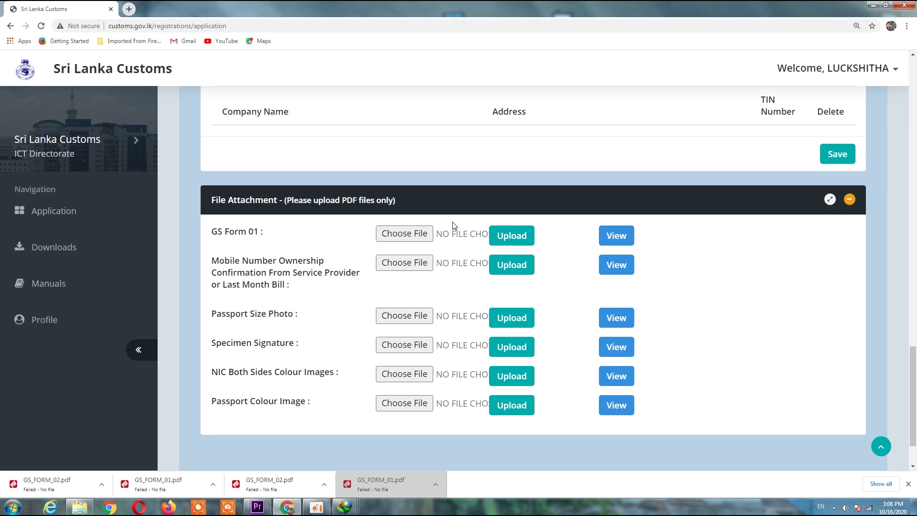
{"action": "scroll", "coordinate": [454, 225], "scroll_direction": "down", "scroll_amount": 1}
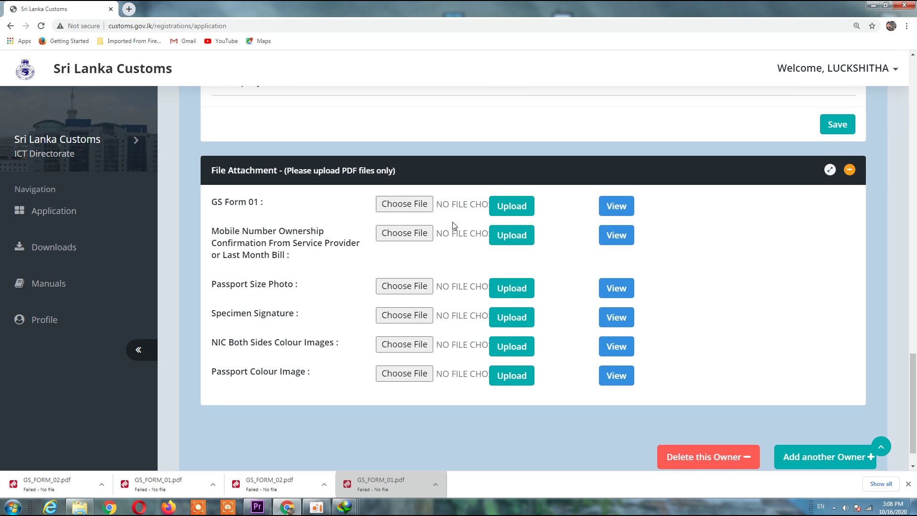
{"action": "left_click", "coordinate": [453, 232]}
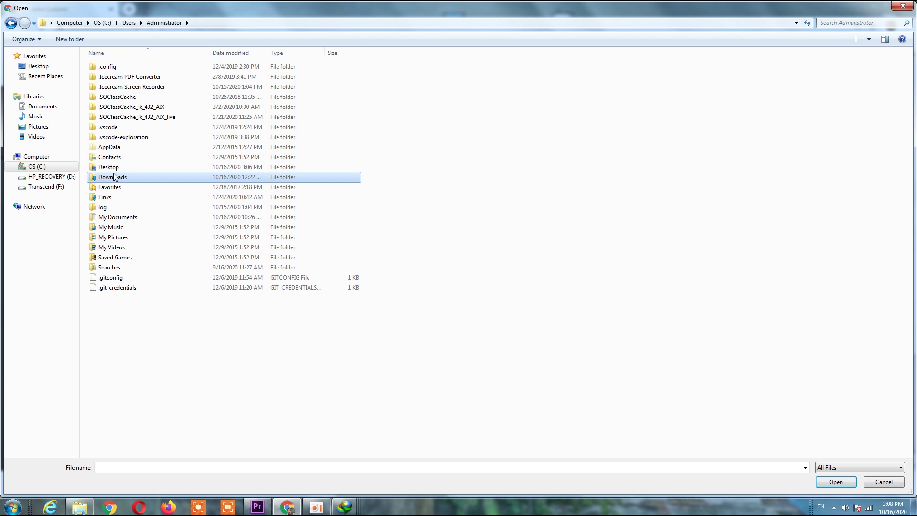
{"action": "double_click", "coordinate": [120, 183]}
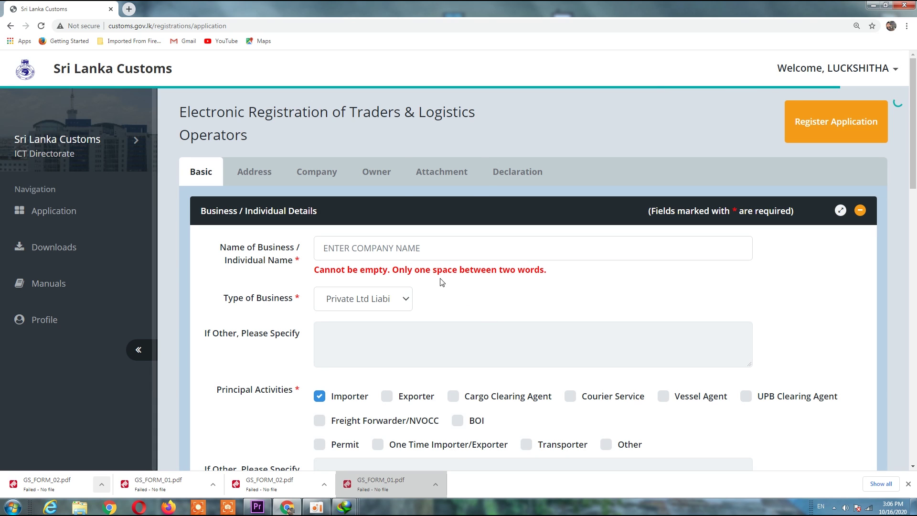
Step: Pan through the GS Form 02 PDF to its Important notes and open the Attachment tab
{"action": "left_click", "coordinate": [466, 176]}
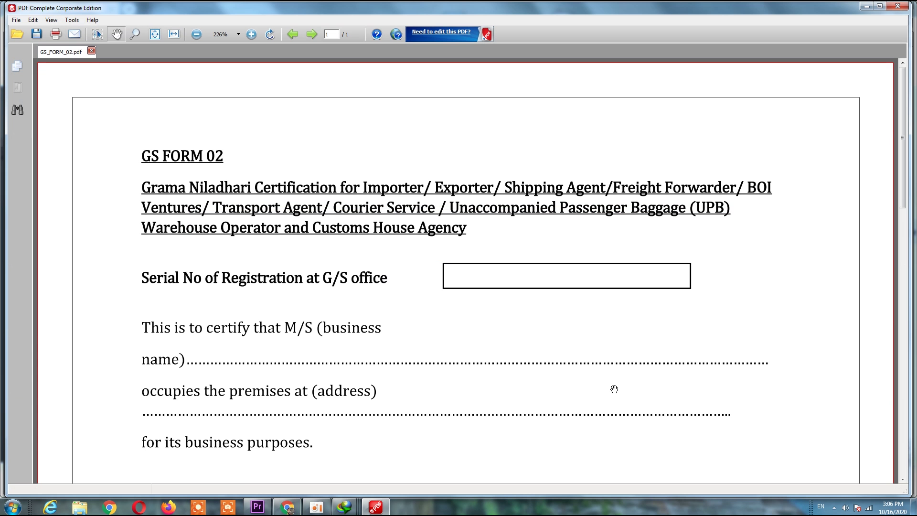
{"action": "left_click_drag", "start_coordinate": [610, 385], "coordinate": [604, 180]}
{"action": "left_click_drag", "start_coordinate": [690, 418], "coordinate": [662, 138]}
{"action": "left_click_drag", "start_coordinate": [764, 381], "coordinate": [742, 214]}
{"action": "left_click_drag", "start_coordinate": [813, 401], "coordinate": [673, 292]}
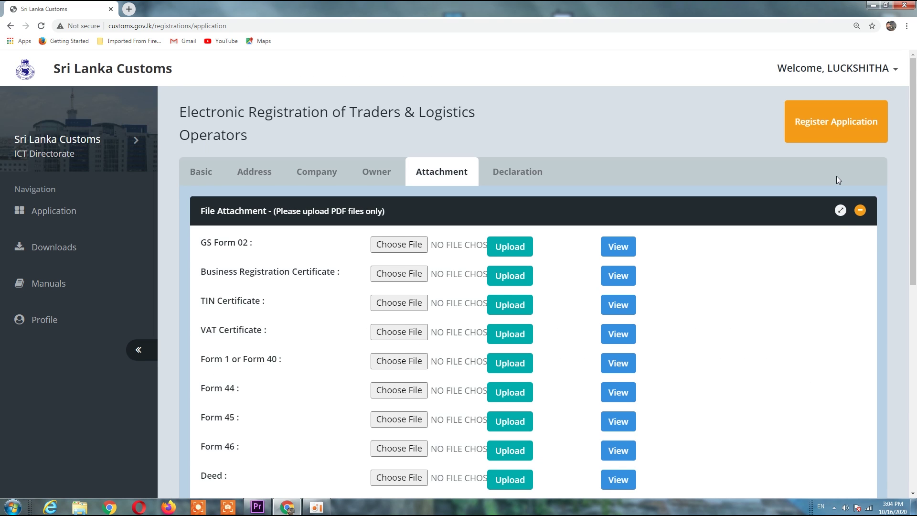
{"action": "scroll", "coordinate": [836, 180], "scroll_direction": "down", "scroll_amount": 2}
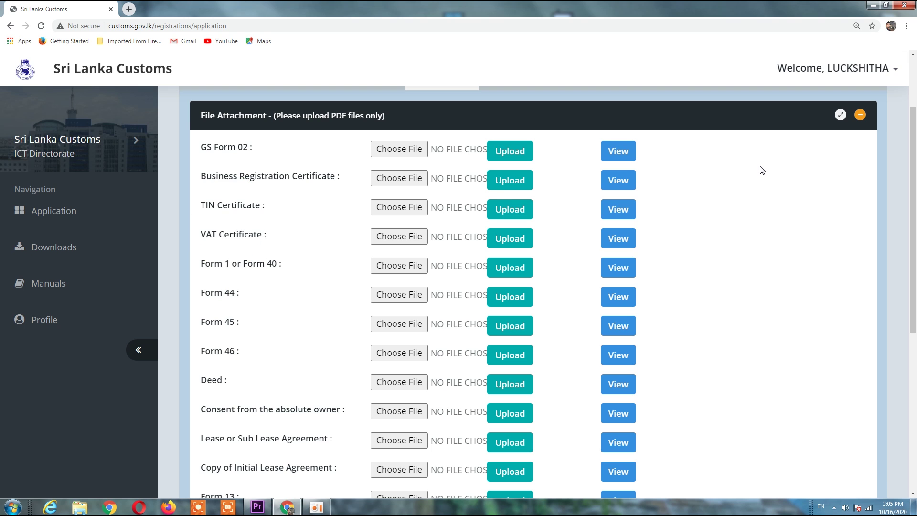
{"action": "scroll", "coordinate": [762, 170], "scroll_direction": "down", "scroll_amount": 3}
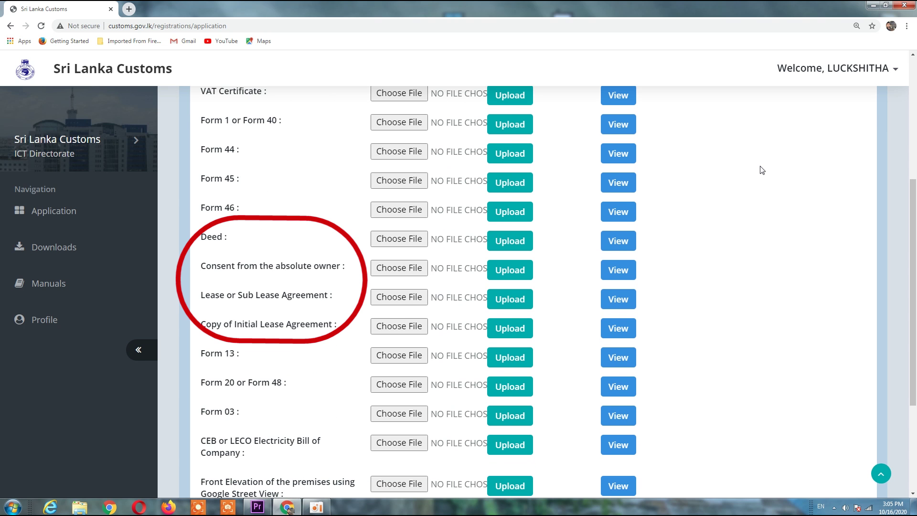
{"action": "scroll", "coordinate": [762, 170], "scroll_direction": "down", "scroll_amount": 4}
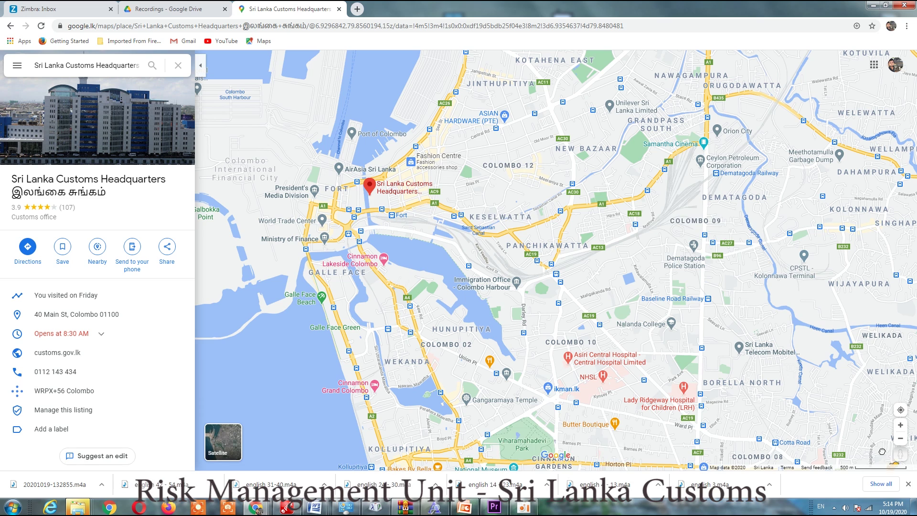
Step: Drop into Street View at the Sri Lanka Customs Headquarters entrance gate
{"action": "left_click_drag", "start_coordinate": [370, 176], "coordinate": [370, 176]}
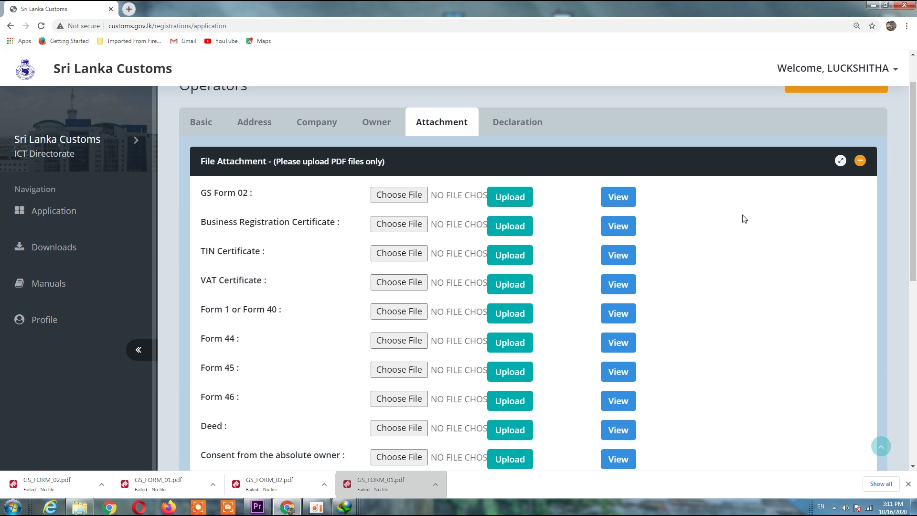
{"action": "scroll", "coordinate": [738, 216], "scroll_direction": "up", "scroll_amount": 2}
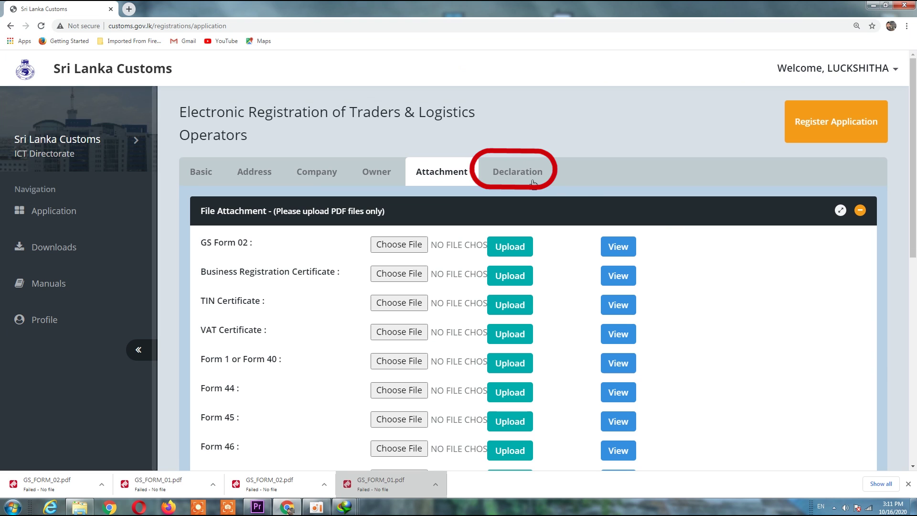
Step: On the Declaration tab, fill the SMS alert contact's mobile, name, designation and DIALOG provider
{"action": "left_click", "coordinate": [509, 177]}
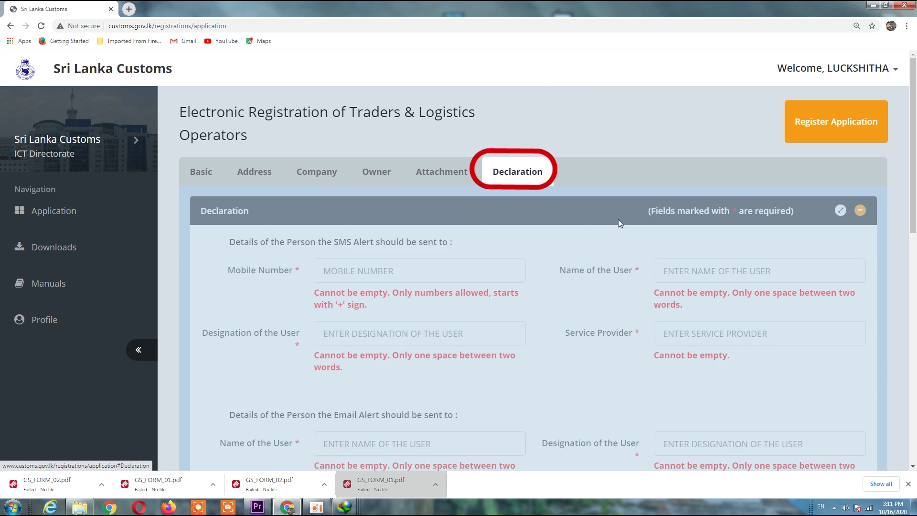
{"action": "left_click", "coordinate": [361, 278]}
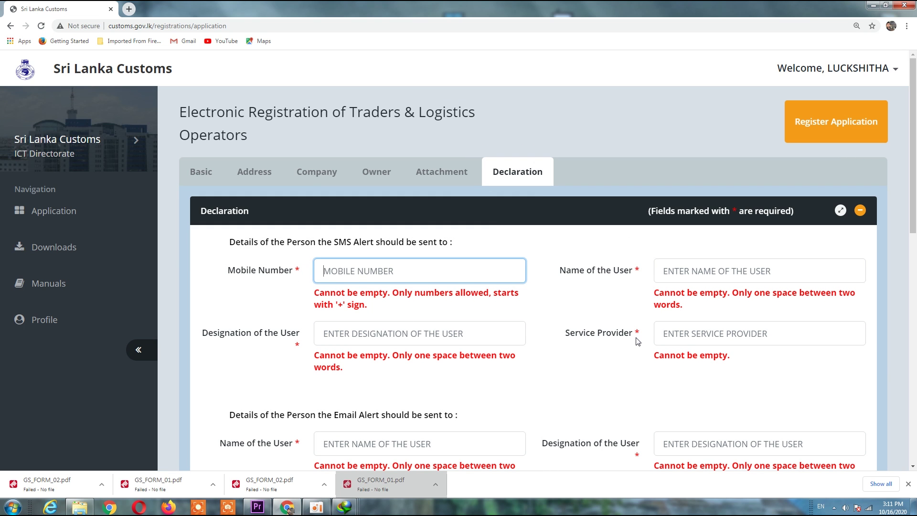
{"action": "type", "text": "+771234567"}
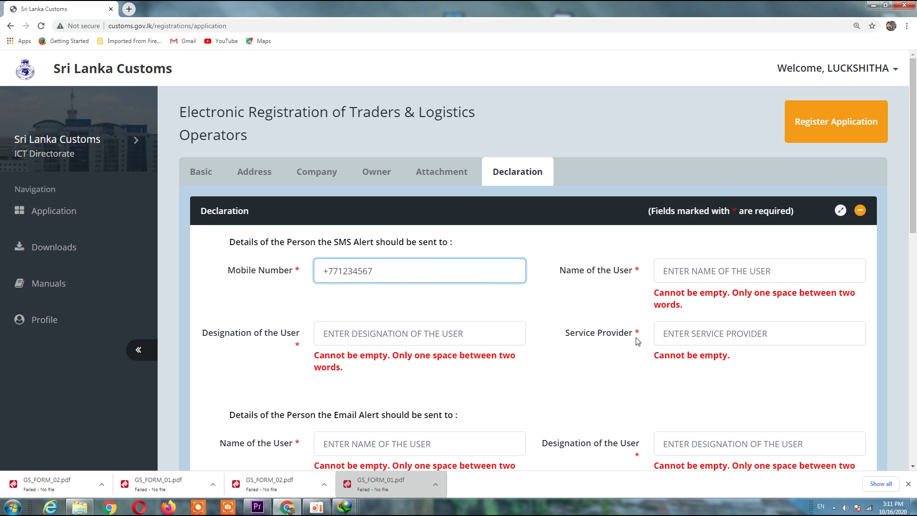
{"action": "key", "text": "Tab"}
{"action": "type", "text": "AS"}
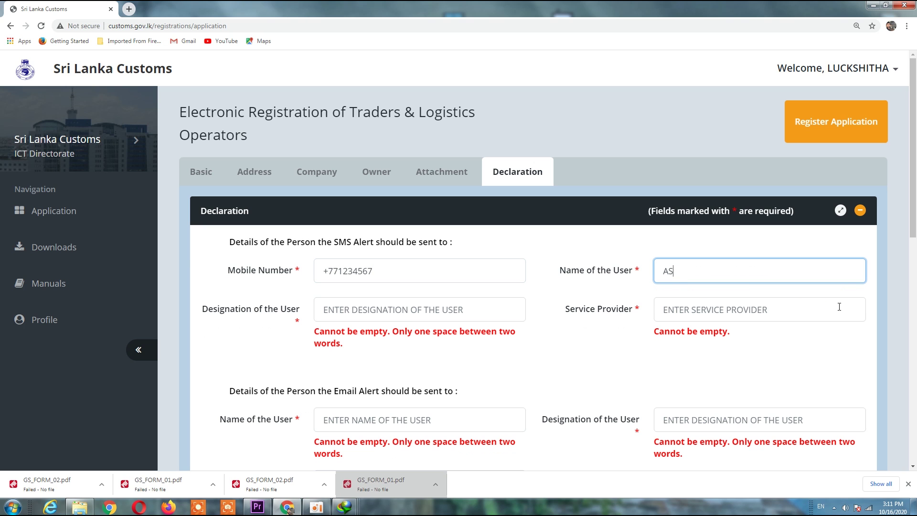
{"action": "key", "text": "Tab"}
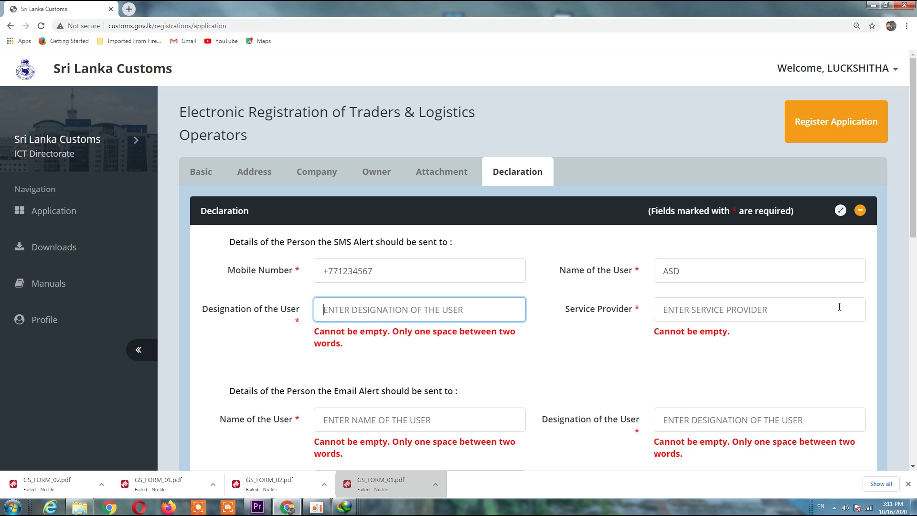
{"action": "type", "text": "DIRECTOR"}
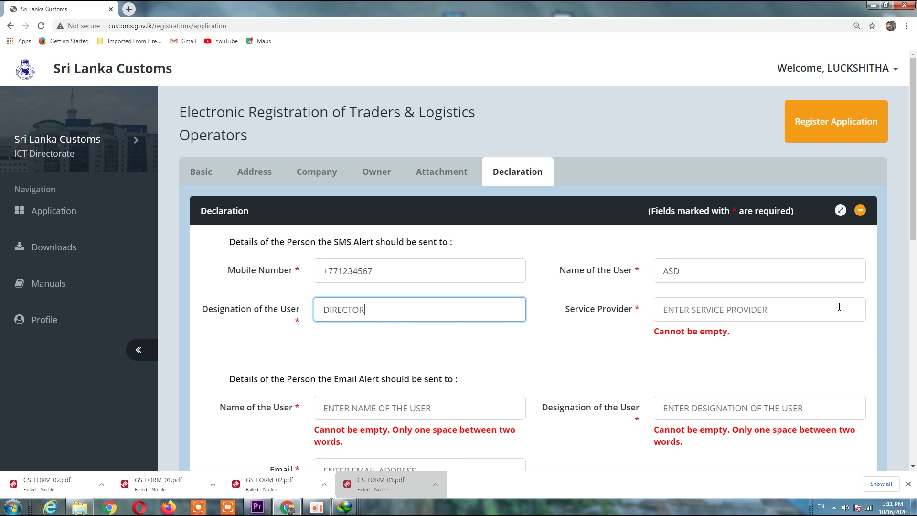
{"action": "key", "text": "Tab"}
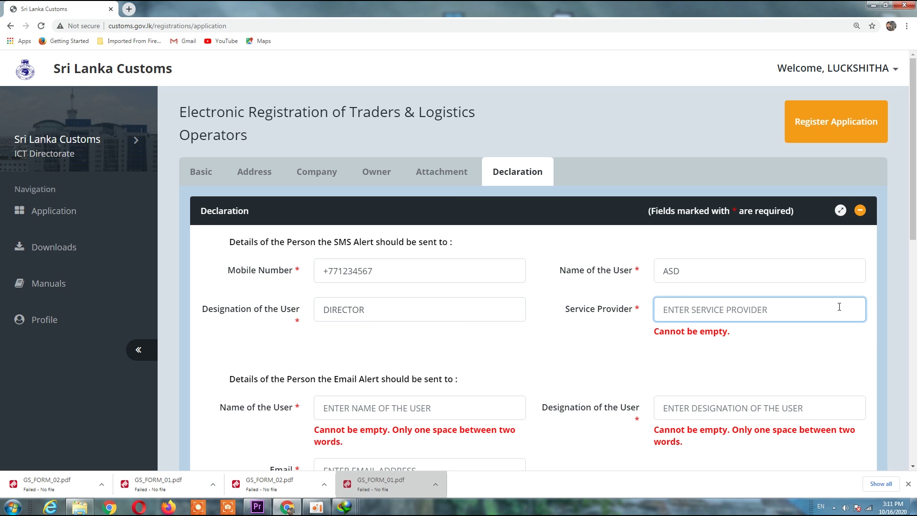
{"action": "type", "text": "DIALOG"}
Step: Enter the e-mail alert contact's name, DIRECTOR designation and e-mail address
{"action": "key", "text": "Tab"}
{"action": "type", "text": "EFG"}
{"action": "key", "text": "Tab"}
{"action": "type", "text": "DIRECTOR"}
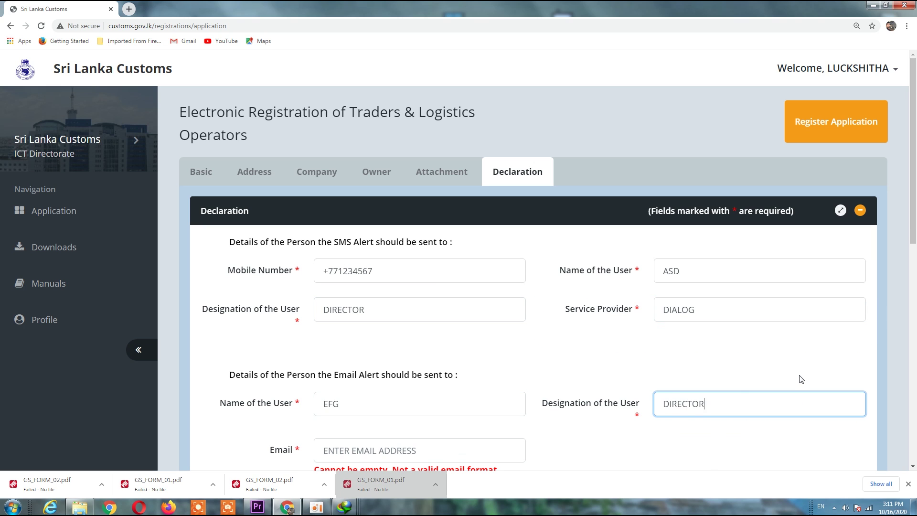
{"action": "key", "text": "Tab"}
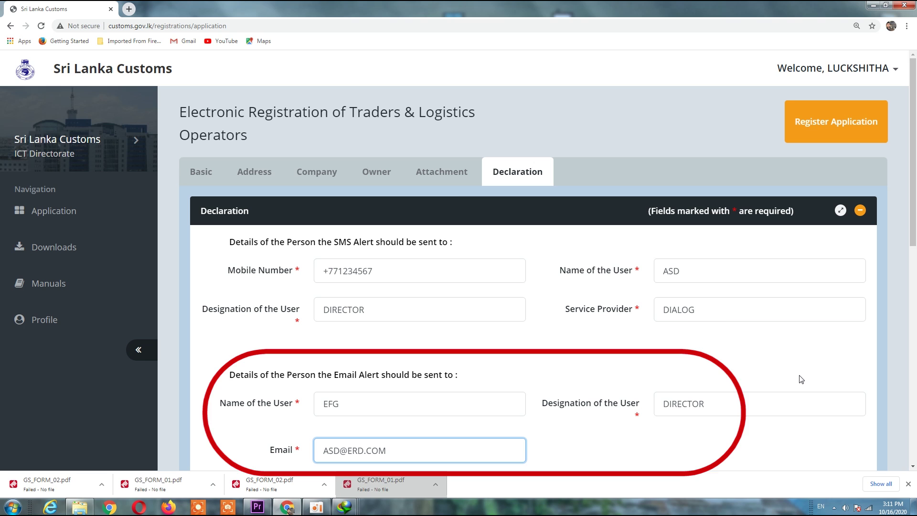
{"action": "scroll", "coordinate": [784, 330], "scroll_direction": "down", "scroll_amount": 5}
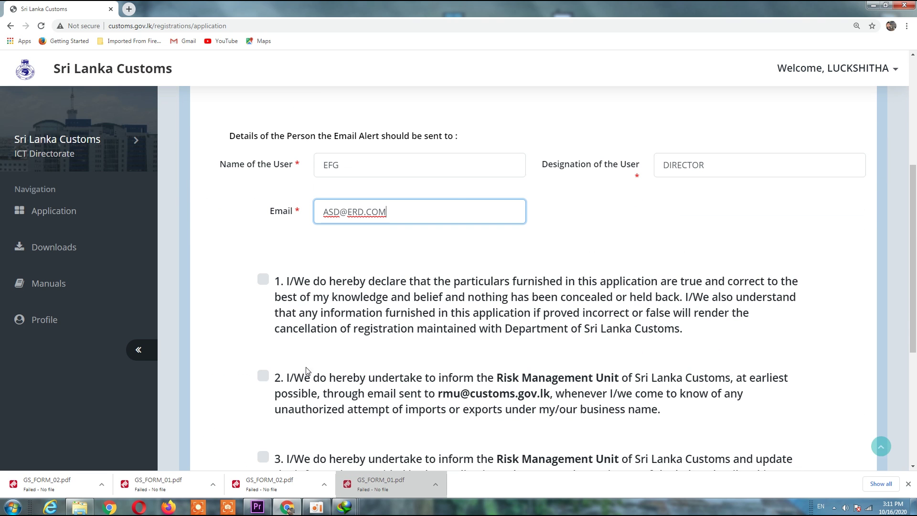
Step: Tick declaration statements 1, 2 and 3, save, and confirm the Details saved alert
{"action": "left_click", "coordinate": [264, 280]}
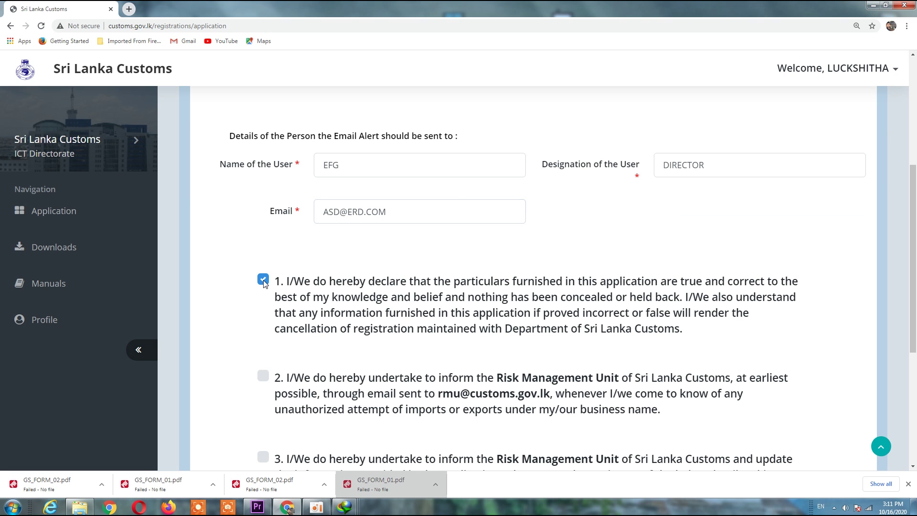
{"action": "scroll", "coordinate": [267, 297], "scroll_direction": "down", "scroll_amount": 5}
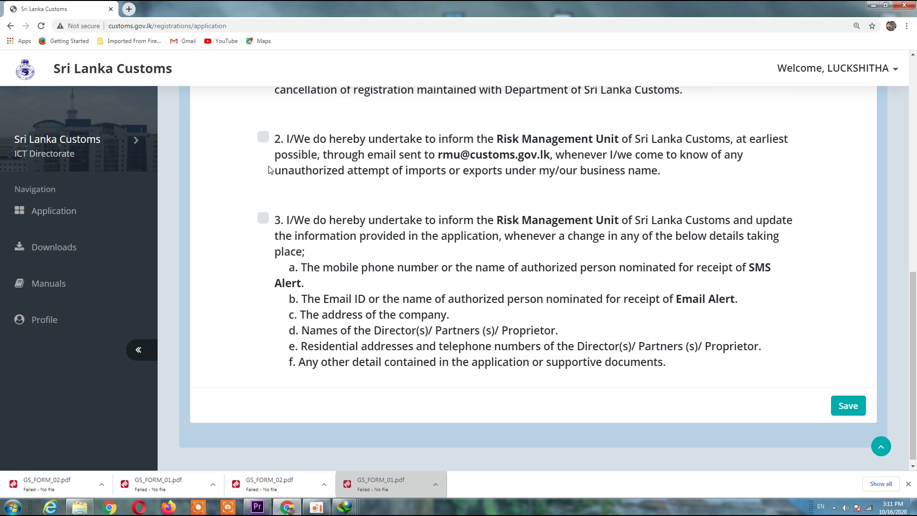
{"action": "left_click", "coordinate": [263, 138]}
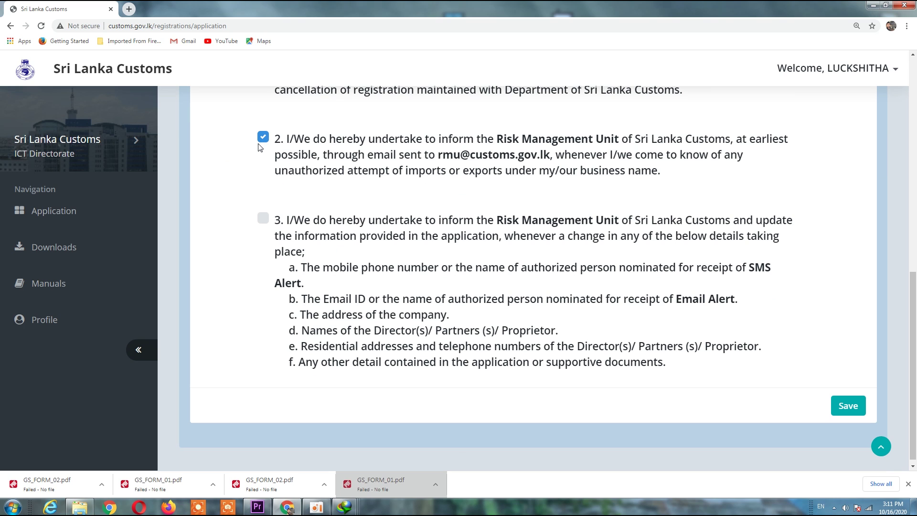
{"action": "left_click", "coordinate": [263, 220]}
{"action": "left_click", "coordinate": [843, 409]}
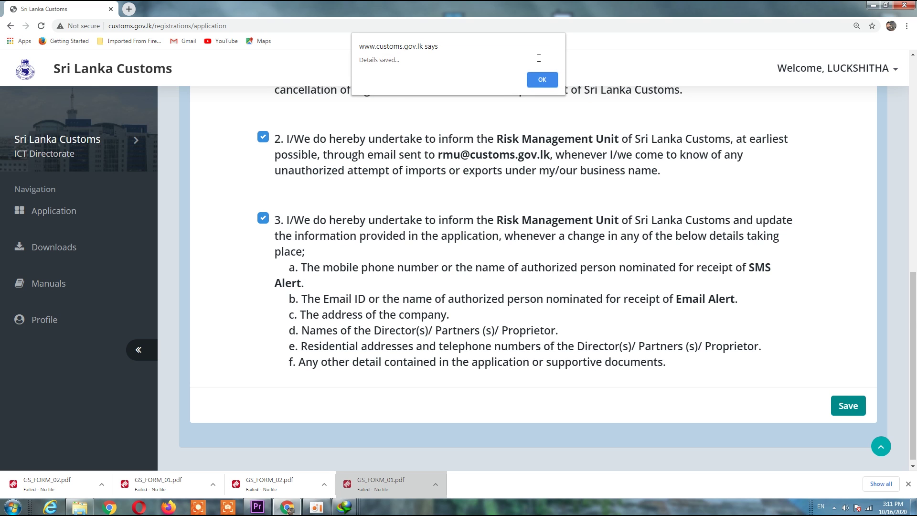
{"action": "left_click", "coordinate": [542, 79]}
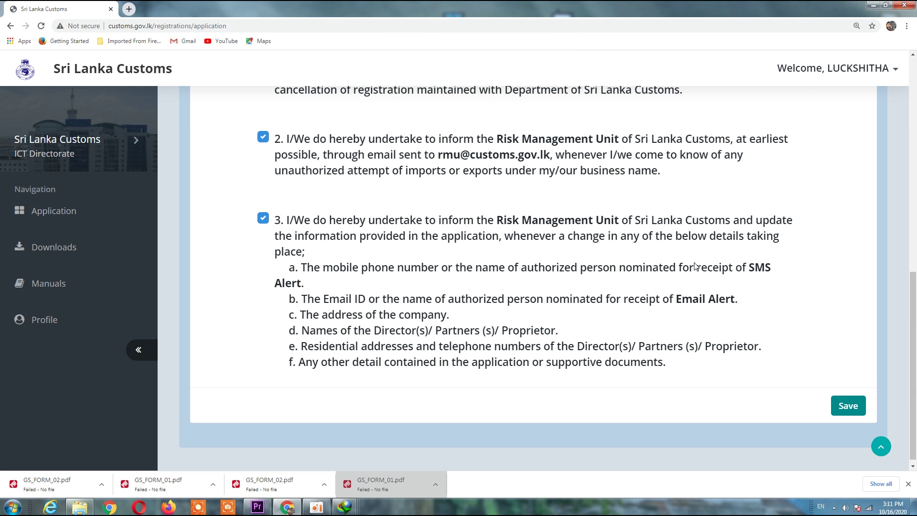
{"action": "scroll", "coordinate": [696, 266], "scroll_direction": "up", "scroll_amount": 11}
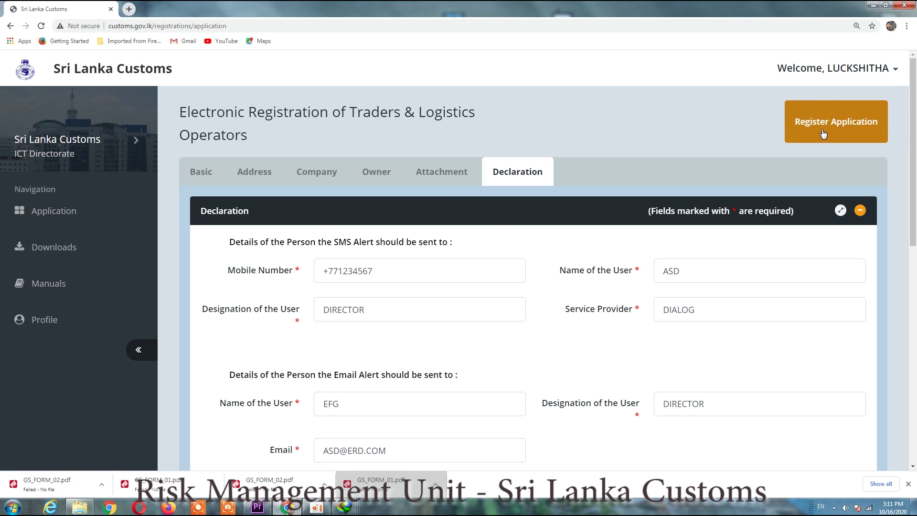
Step: Attempt Register Application, dismiss the missing-mandatory-fields warning, and return to the Basic tab
{"action": "left_click", "coordinate": [824, 134]}
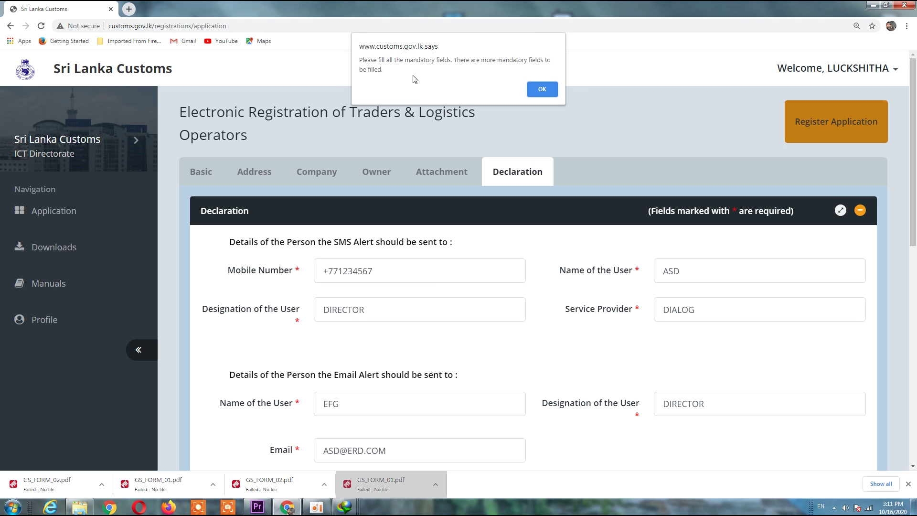
{"action": "left_click", "coordinate": [538, 91]}
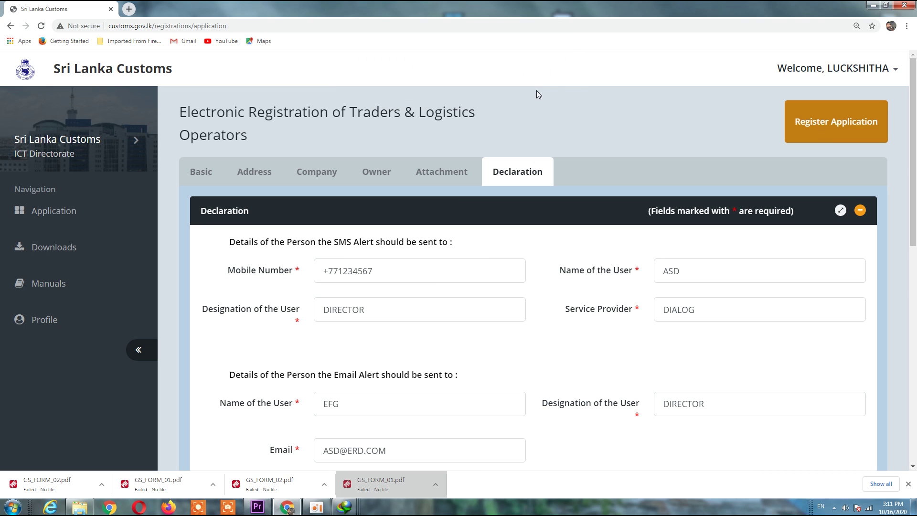
{"action": "left_click", "coordinate": [200, 172]}
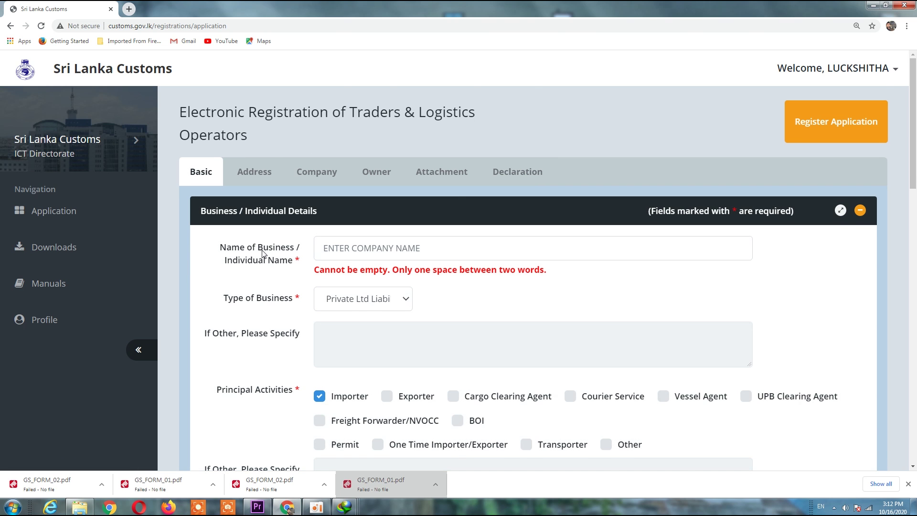
Step: Enter the business name ASD PVT LT on the Basic tab and save the details
{"action": "scroll", "coordinate": [262, 253], "scroll_direction": "down", "scroll_amount": 5}
{"action": "scroll", "coordinate": [258, 251], "scroll_direction": "down", "scroll_amount": 7}
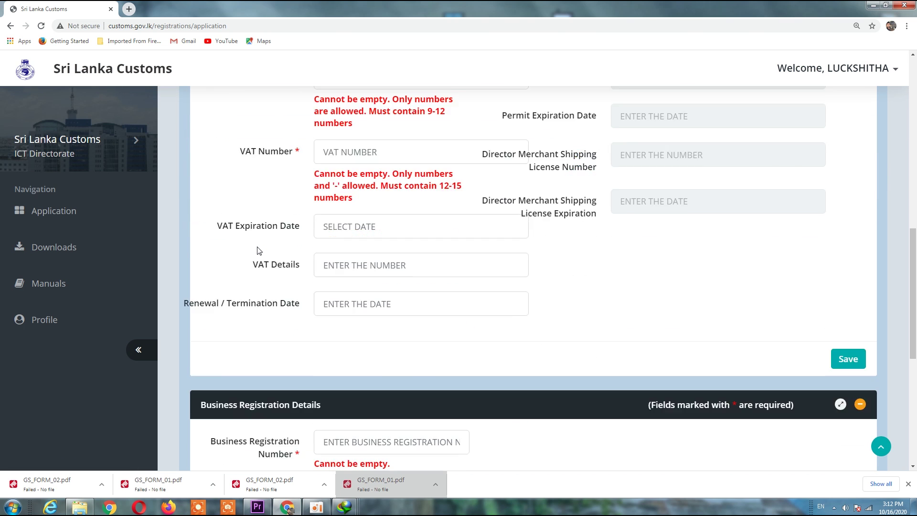
{"action": "scroll", "coordinate": [256, 249], "scroll_direction": "down", "scroll_amount": 2}
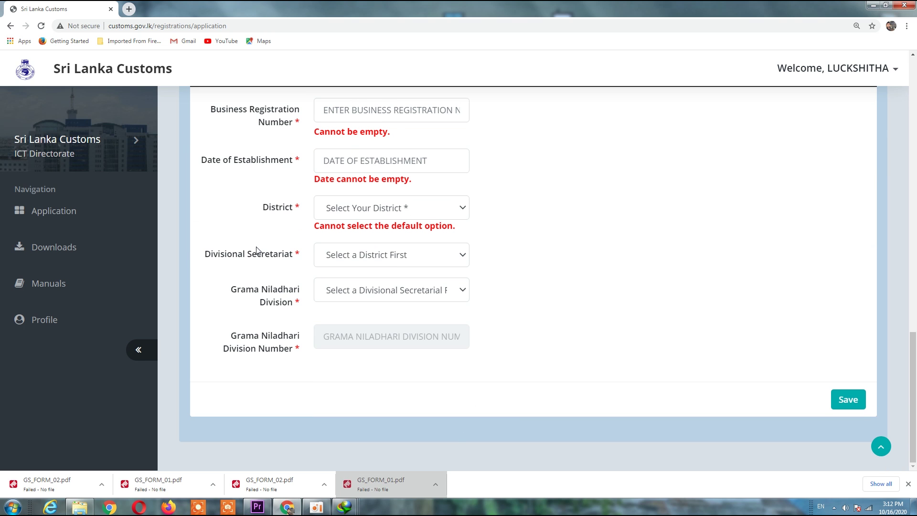
{"action": "scroll", "coordinate": [258, 248], "scroll_direction": "up", "scroll_amount": 15}
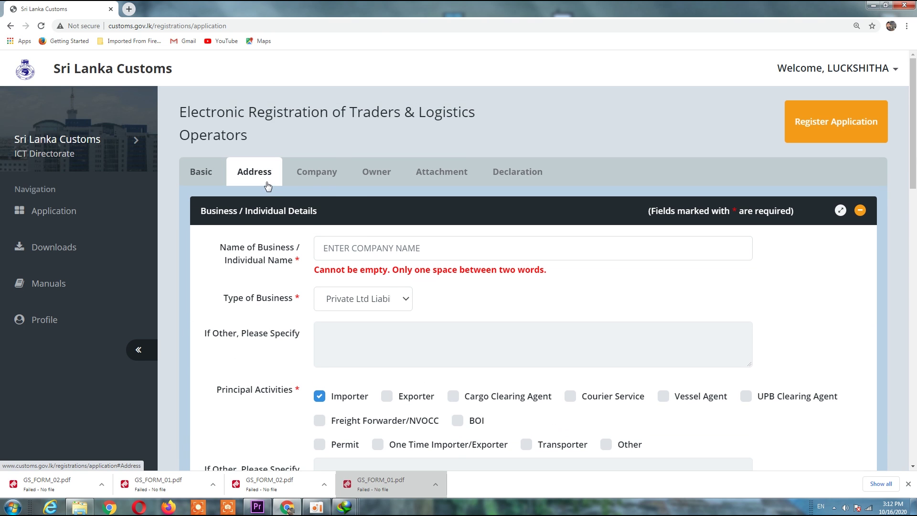
{"action": "left_click", "coordinate": [265, 172]}
{"action": "scroll", "coordinate": [460, 216], "scroll_direction": "down", "scroll_amount": 1}
{"action": "scroll", "coordinate": [460, 216], "scroll_direction": "down", "scroll_amount": 3}
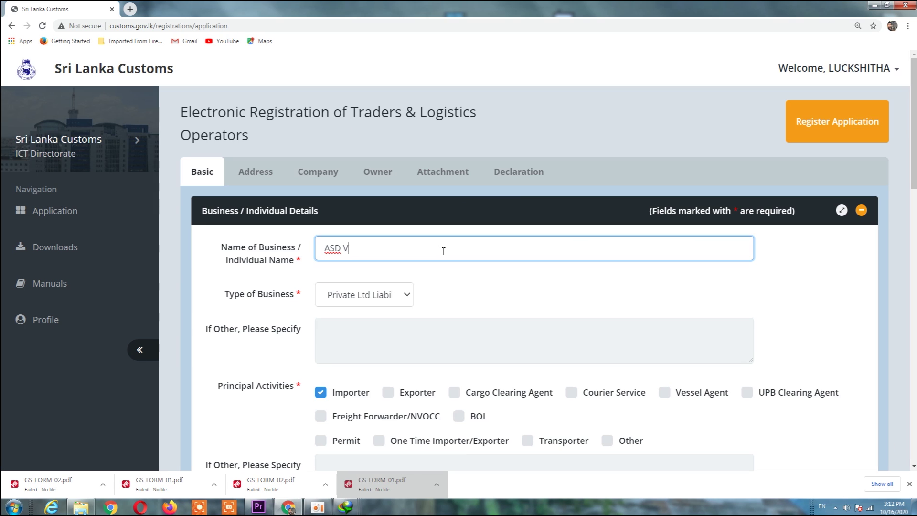
{"action": "key", "text": "Tab"}
{"action": "scroll", "coordinate": [803, 451], "scroll_direction": "down", "scroll_amount": 3}
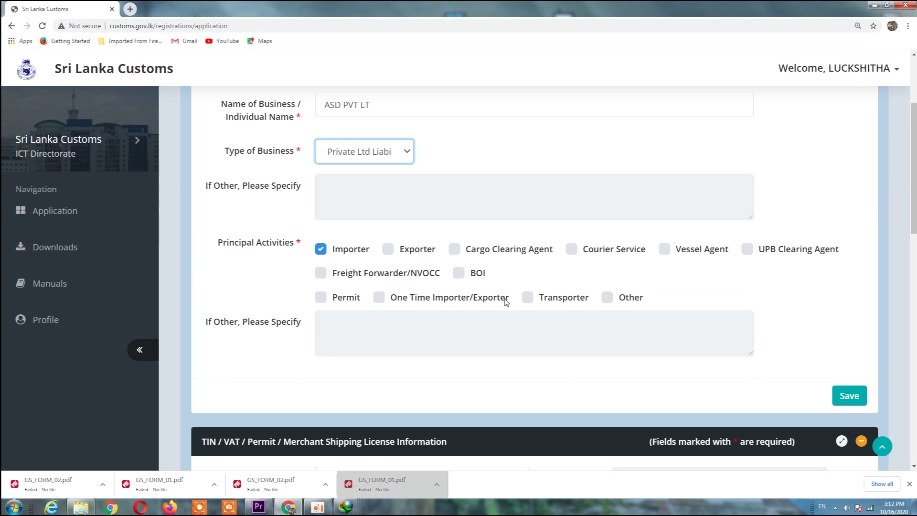
{"action": "left_click", "coordinate": [850, 396]}
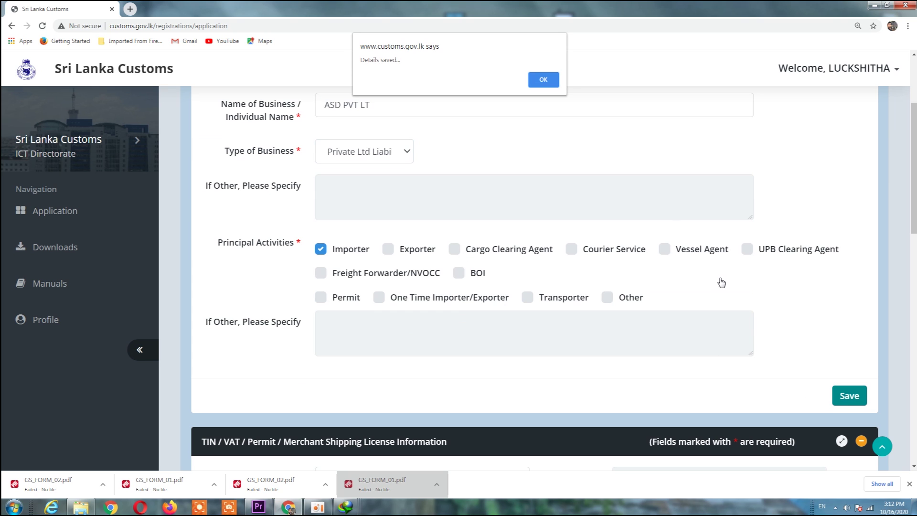
{"action": "left_click", "coordinate": [544, 80]}
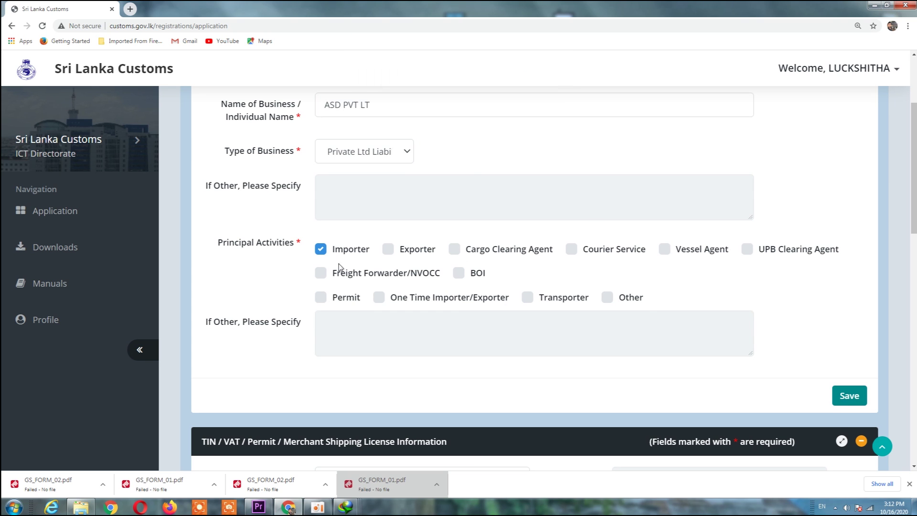
Step: Tick Importer as a principal activity and save the basic details again
{"action": "left_click", "coordinate": [319, 249]}
{"action": "left_click", "coordinate": [848, 396]}
{"action": "left_click", "coordinate": [544, 80]}
{"action": "scroll", "coordinate": [856, 156], "scroll_direction": "up", "scroll_amount": 3}
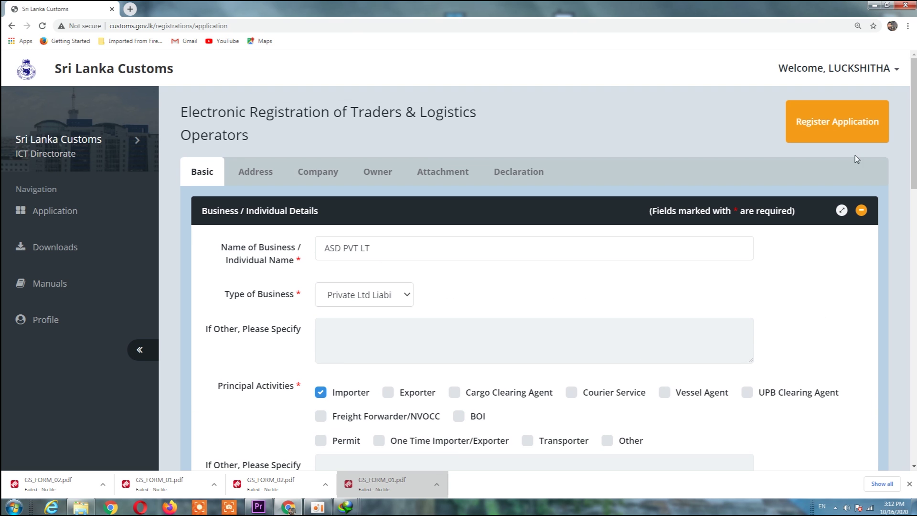
Step: Submit via Register Application, bringing up the 'register now?' confirmation warning that no later changes are possible
{"action": "left_click", "coordinate": [837, 115]}
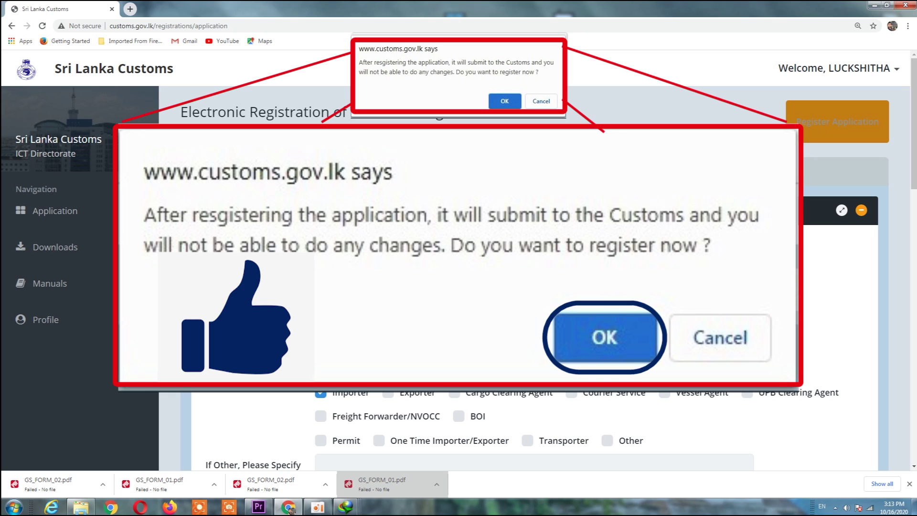
{"action": "left_click", "coordinate": [874, 71]}
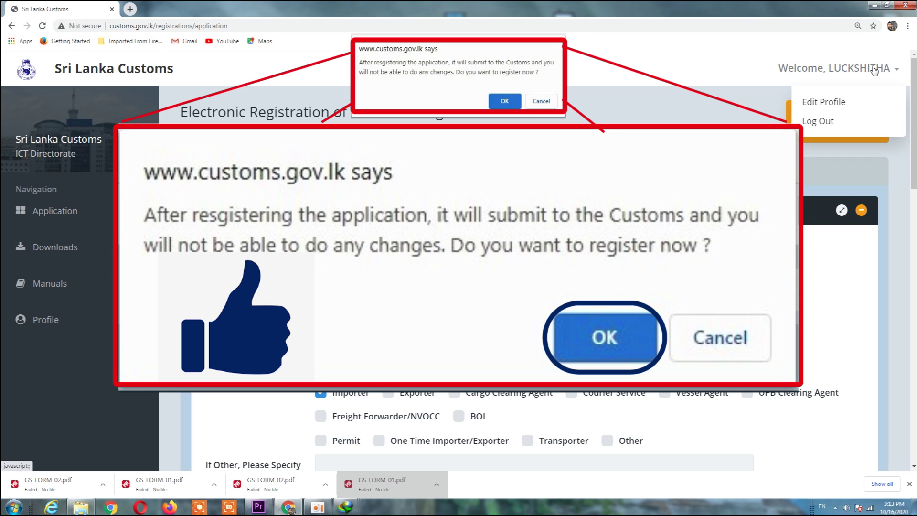